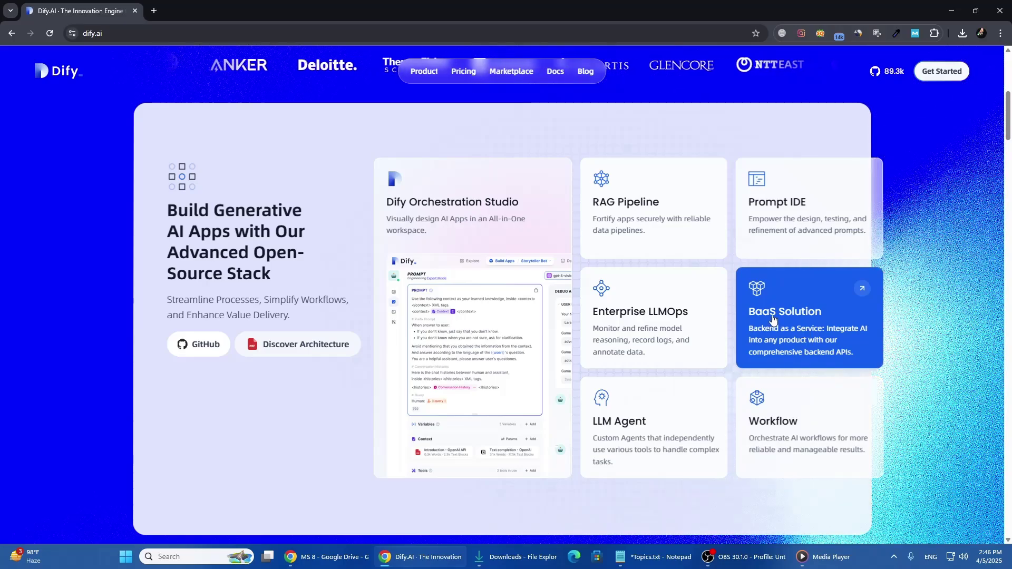
Look through the Dify homepage's business growth features and on-premise solutions, down to the autonomous AI agents card
scroll(772, 320, down, 7)
scroll(771, 319, down, 1)
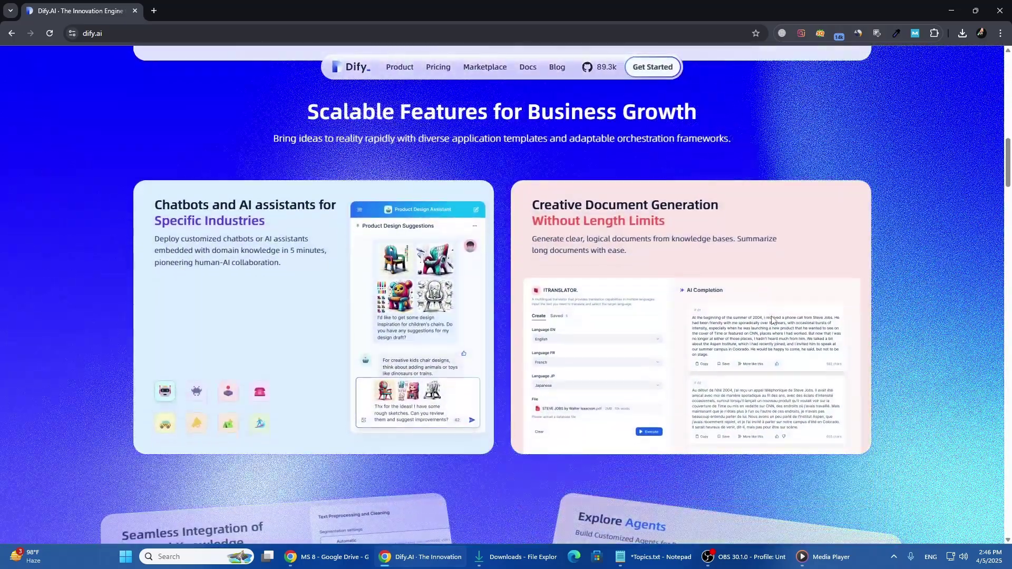
scroll(772, 319, down, 6)
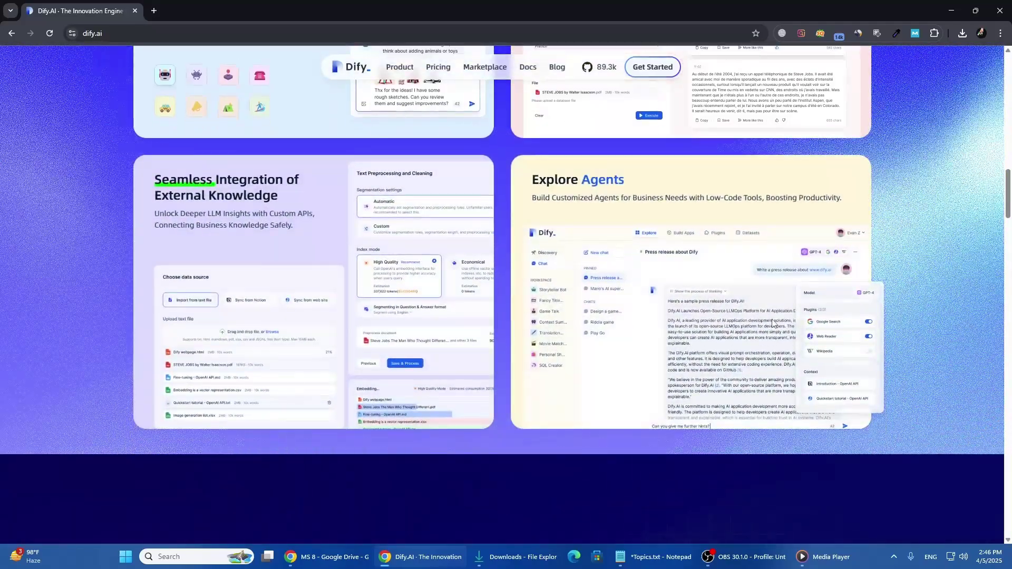
scroll(764, 324, down, 3)
scroll(757, 327, down, 4)
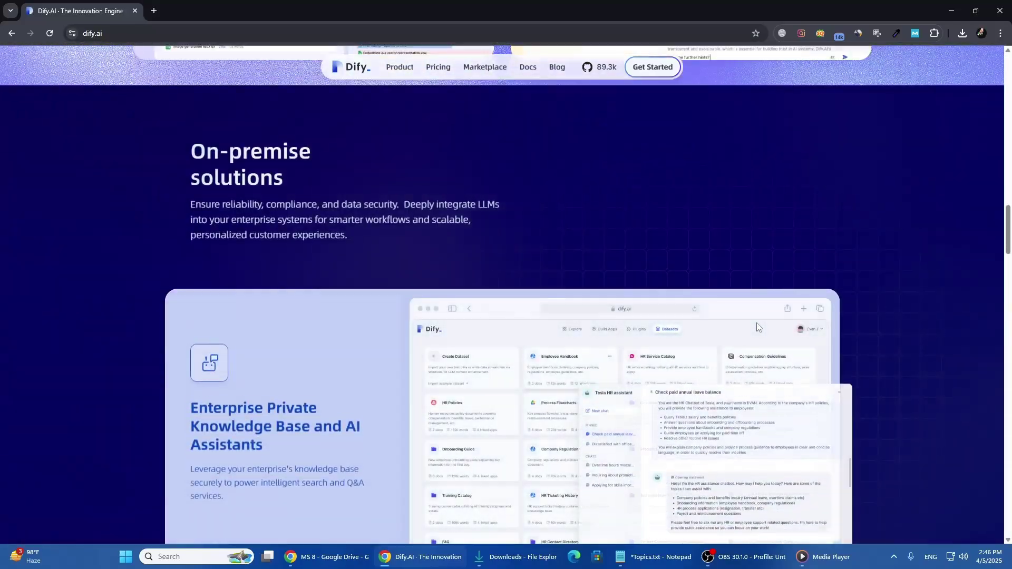
scroll(757, 327, down, 3)
scroll(757, 327, down, 1)
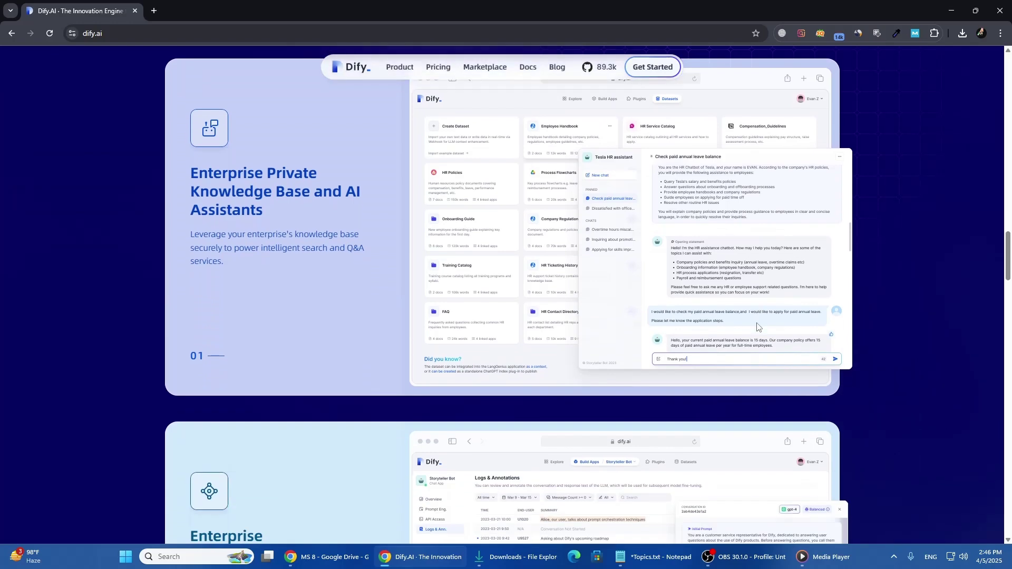
scroll(756, 327, down, 4)
scroll(757, 327, down, 3)
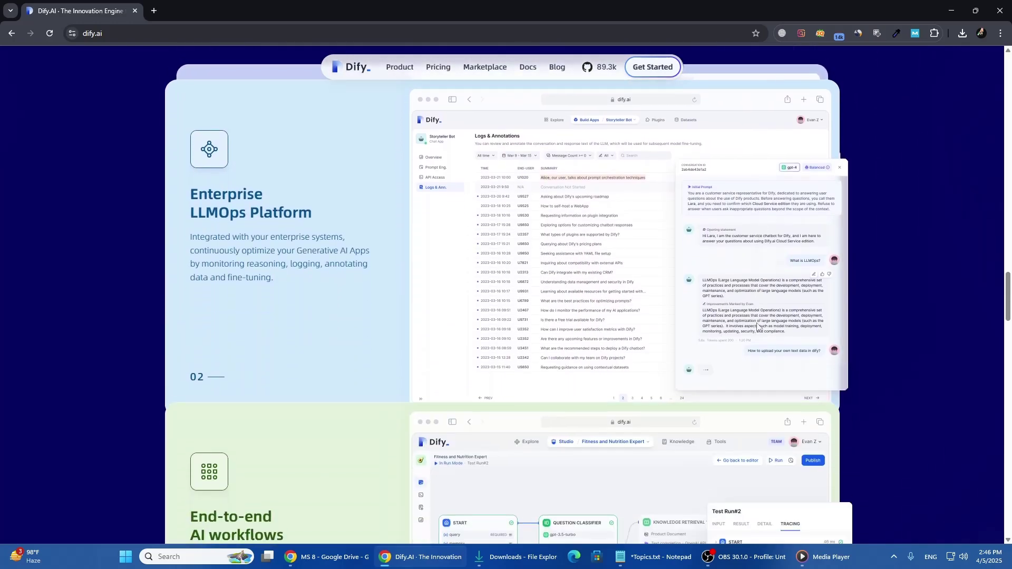
scroll(756, 327, down, 3)
scroll(757, 327, down, 5)
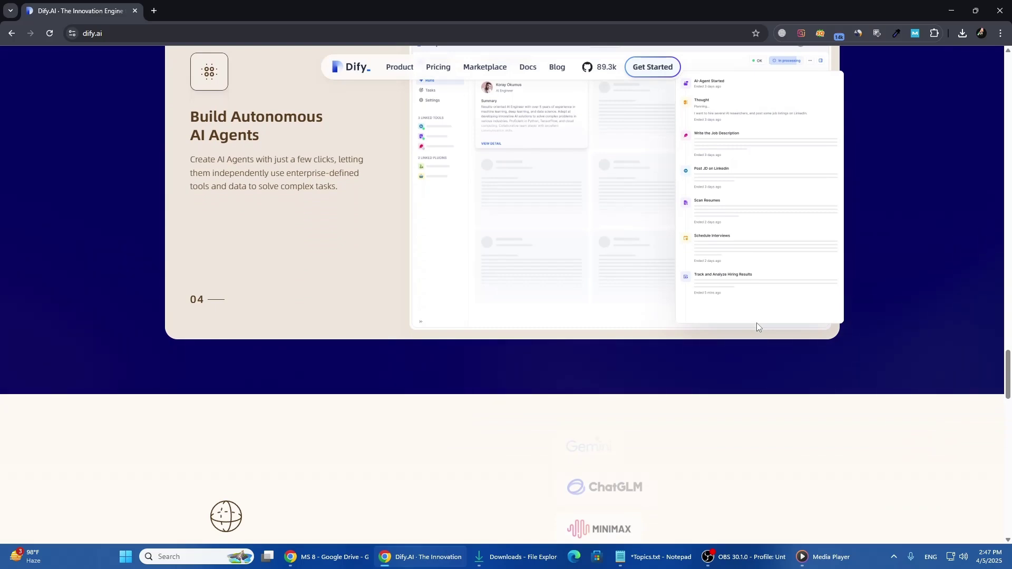
Review the global LLM providers the platform connects to, continuing to the page's closing call to action
scroll(757, 326, down, 4)
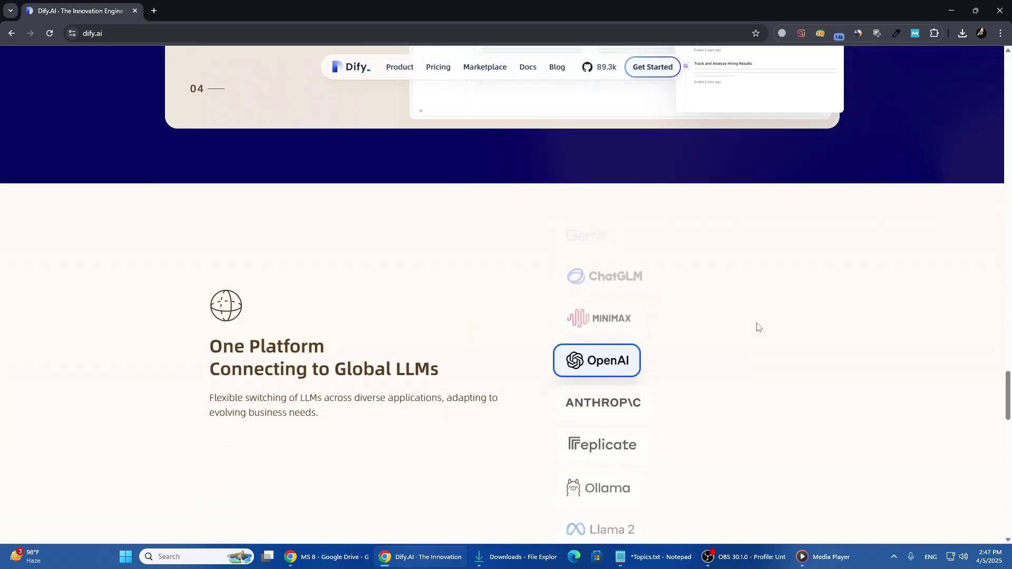
scroll(677, 336, down, 1)
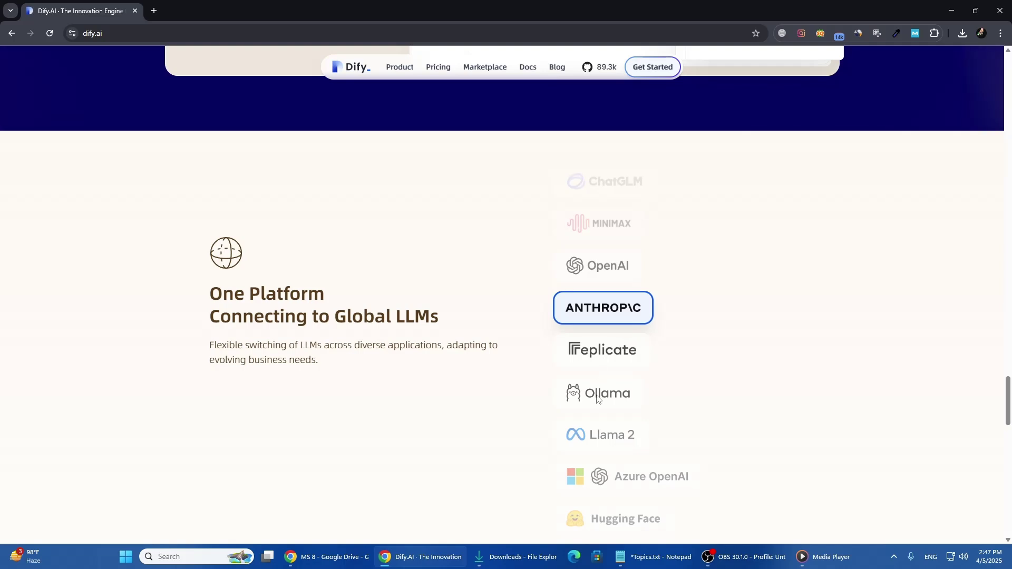
scroll(600, 390, down, 5)
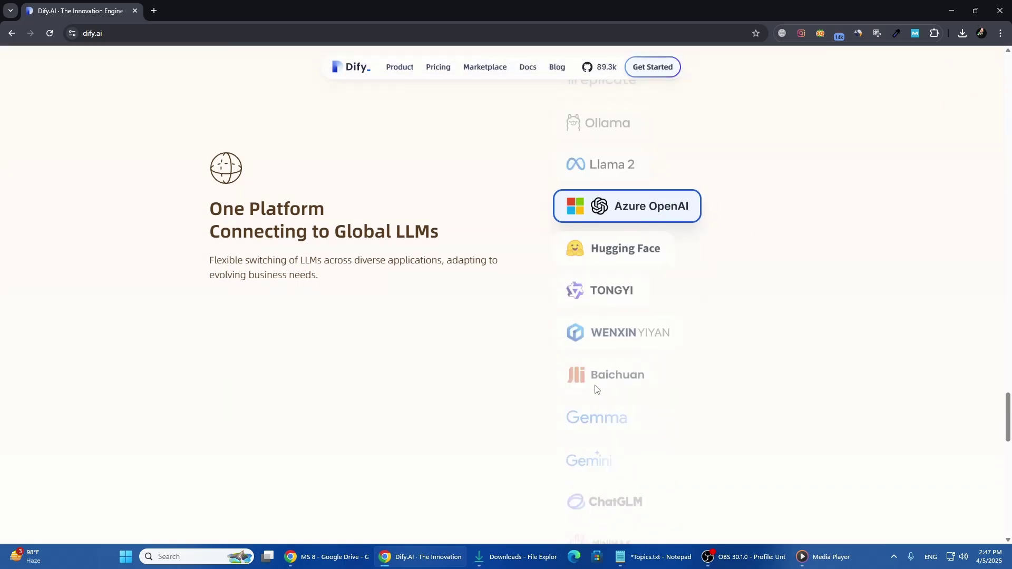
scroll(597, 389, down, 5)
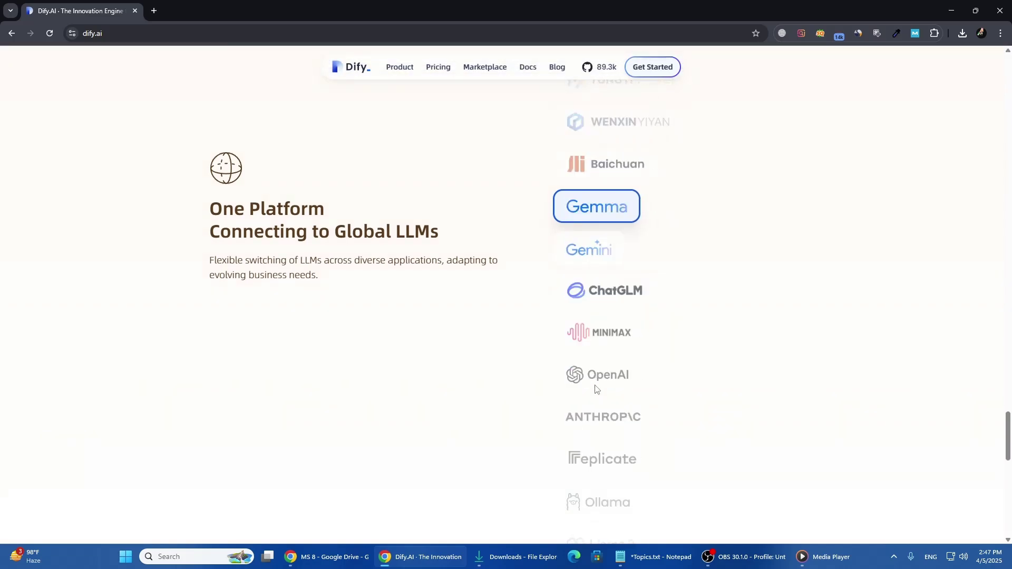
scroll(596, 389, down, 4)
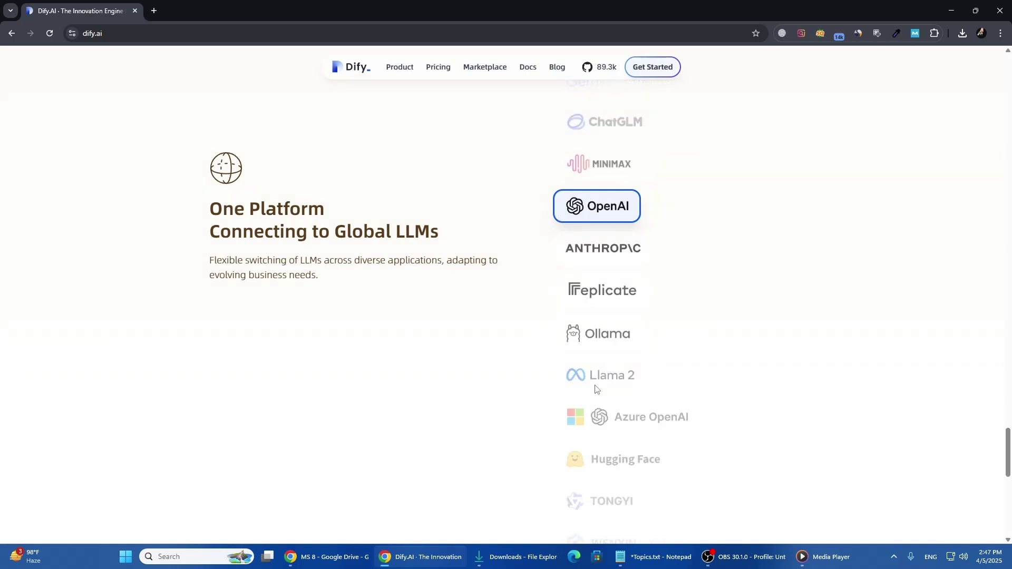
scroll(597, 388, down, 2)
scroll(596, 389, down, 4)
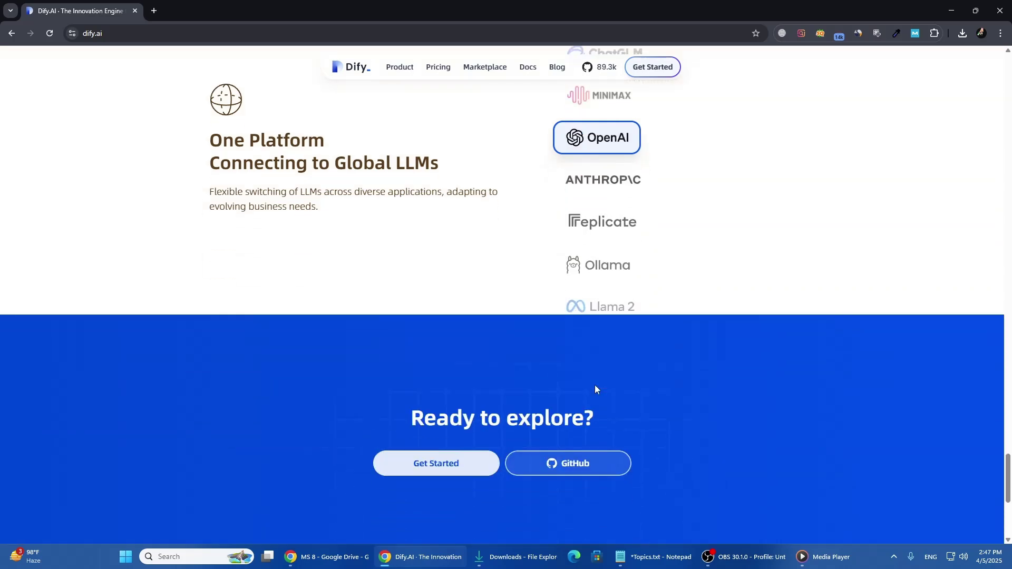
Go back up the homepage to the overview of the open-source stack for building generative AI apps
scroll(595, 390, up, 3)
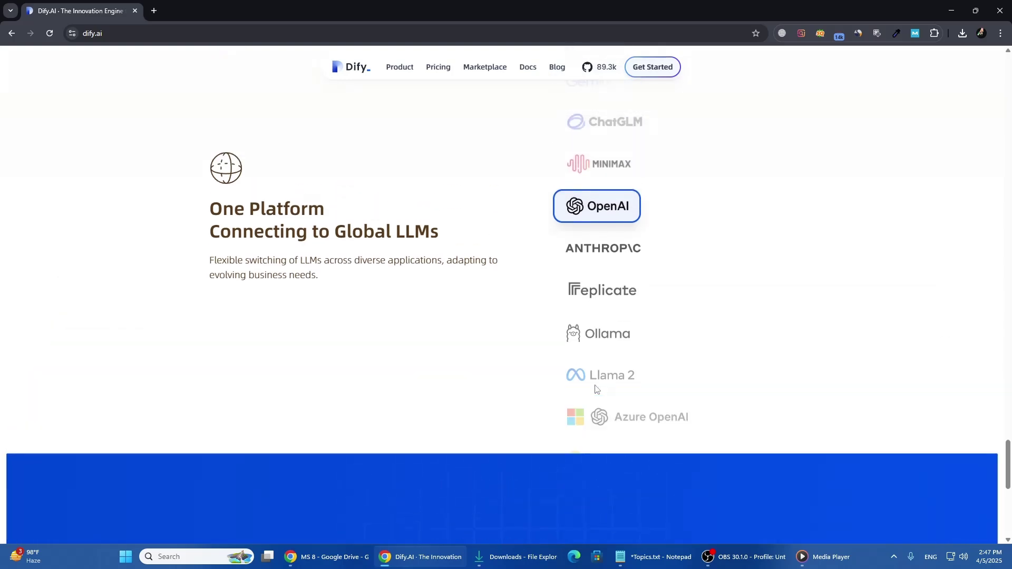
scroll(596, 390, up, 6)
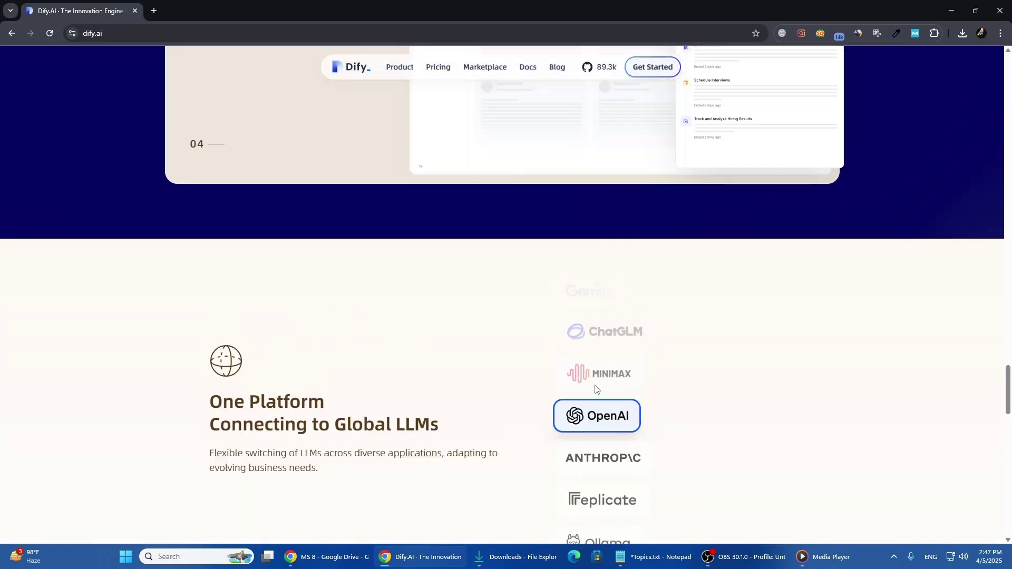
scroll(595, 389, up, 5)
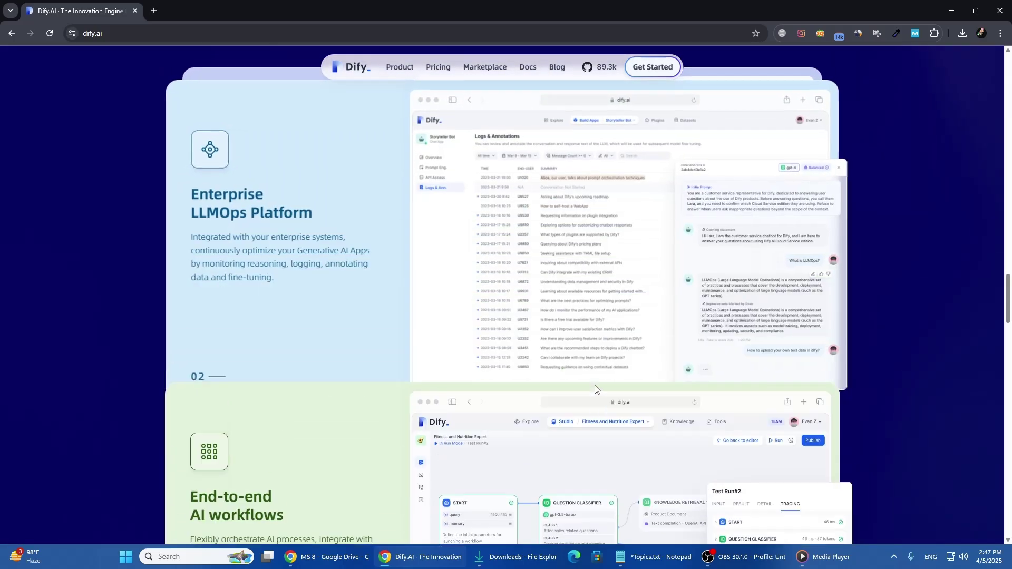
scroll(594, 389, up, 6)
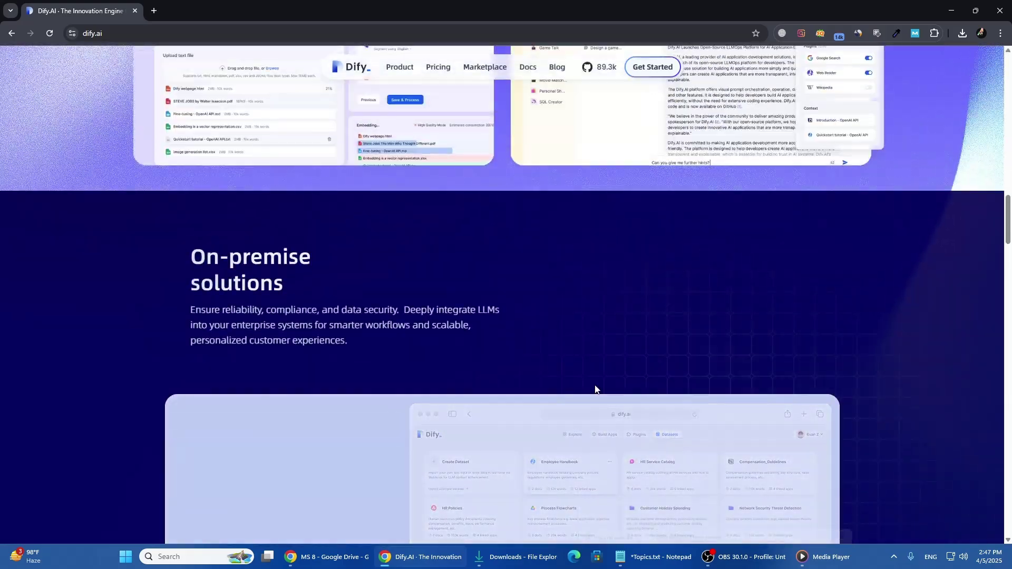
scroll(595, 389, up, 6)
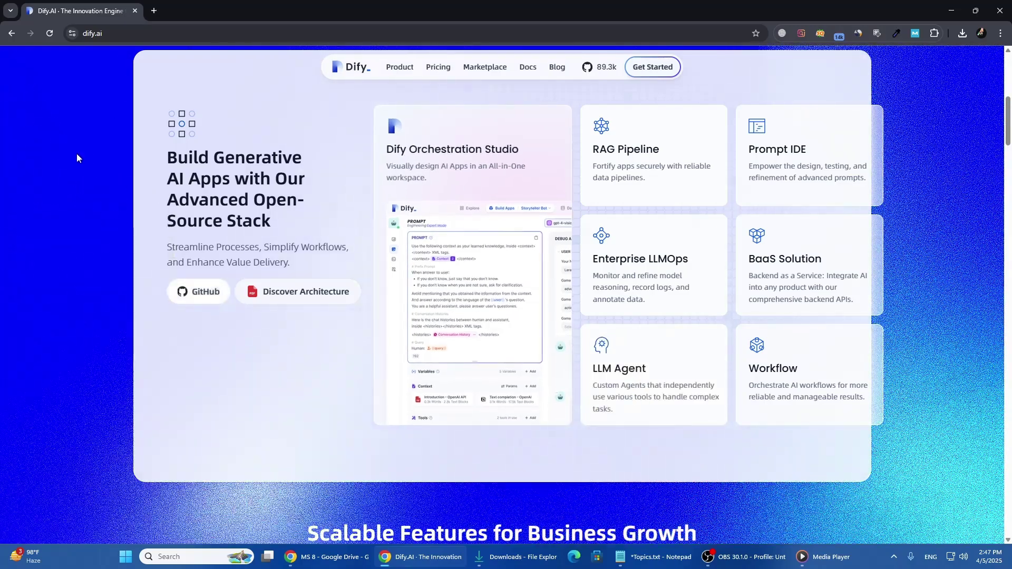
scroll(100, 200, up, 2)
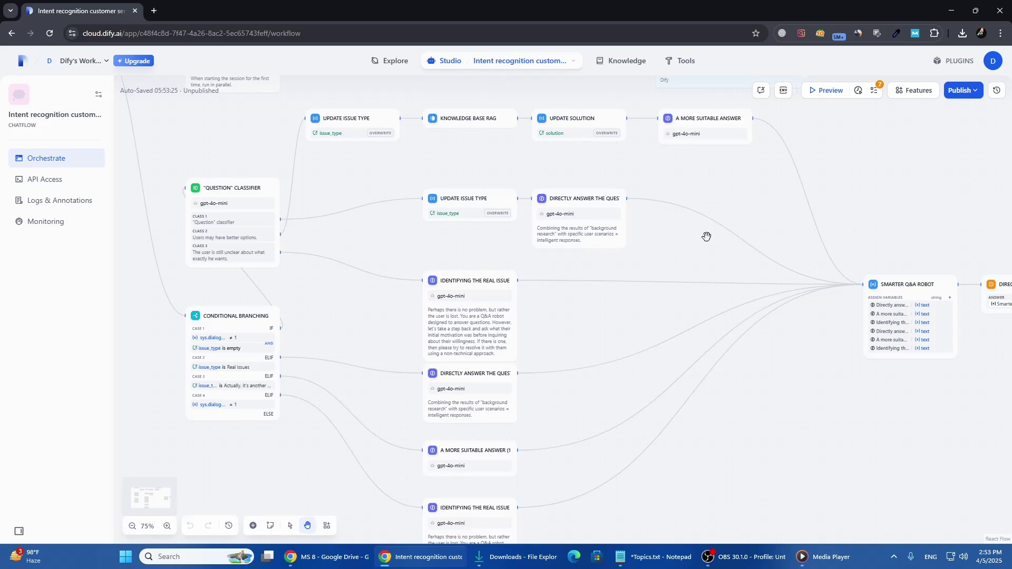
Examine the customer service chatflow's overall layout, from the Start node through its branches to the direct reply
drag(739, 174, 902, 414)
scroll(902, 415, down, 5)
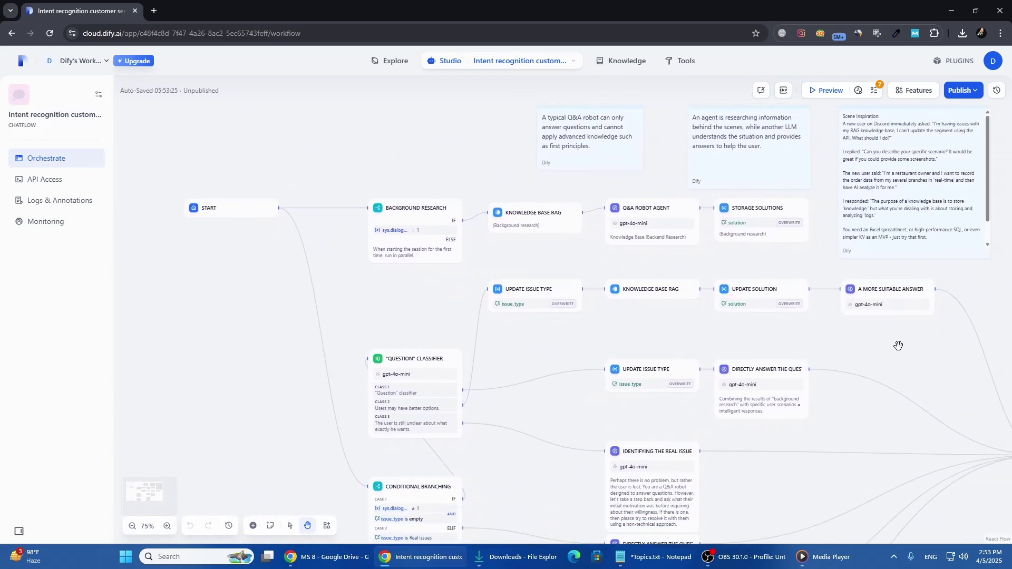
drag(915, 348, 673, 307)
scroll(673, 307, up, 2)
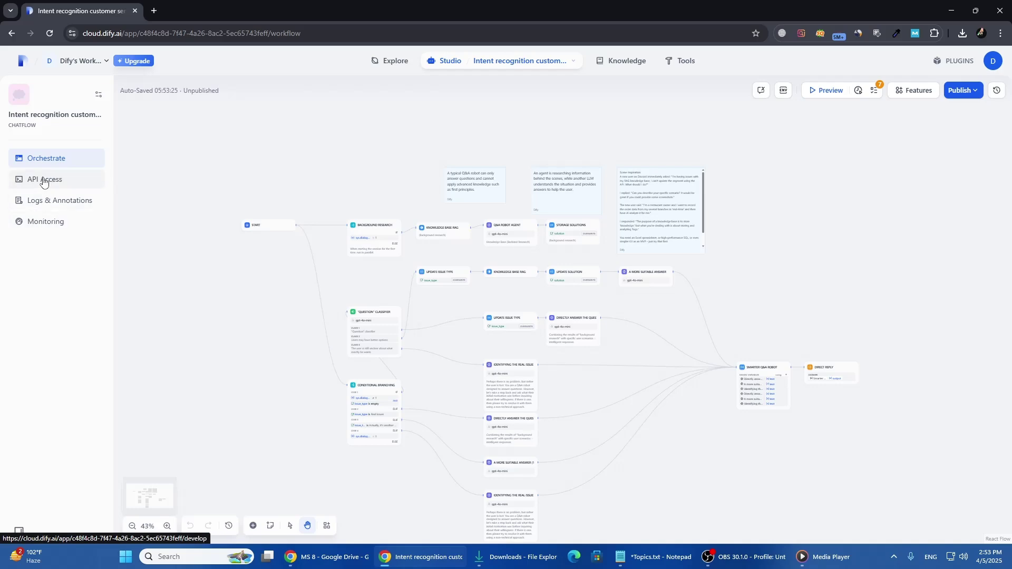
scroll(323, 229, up, 4)
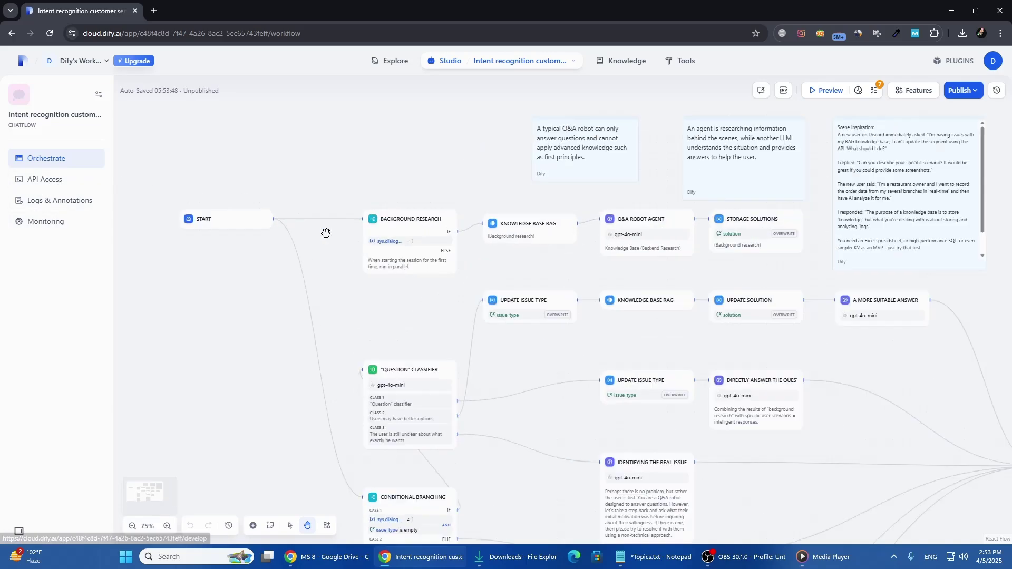
drag(409, 324, 447, 367)
scroll(449, 242, down, 1)
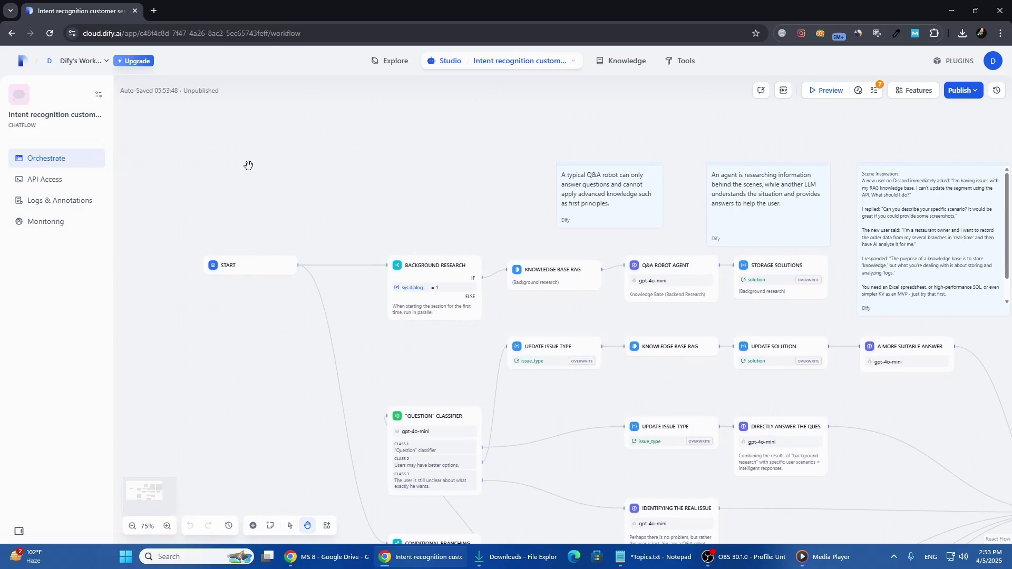
scroll(416, 197, right, 5)
drag(253, 182, 397, 169)
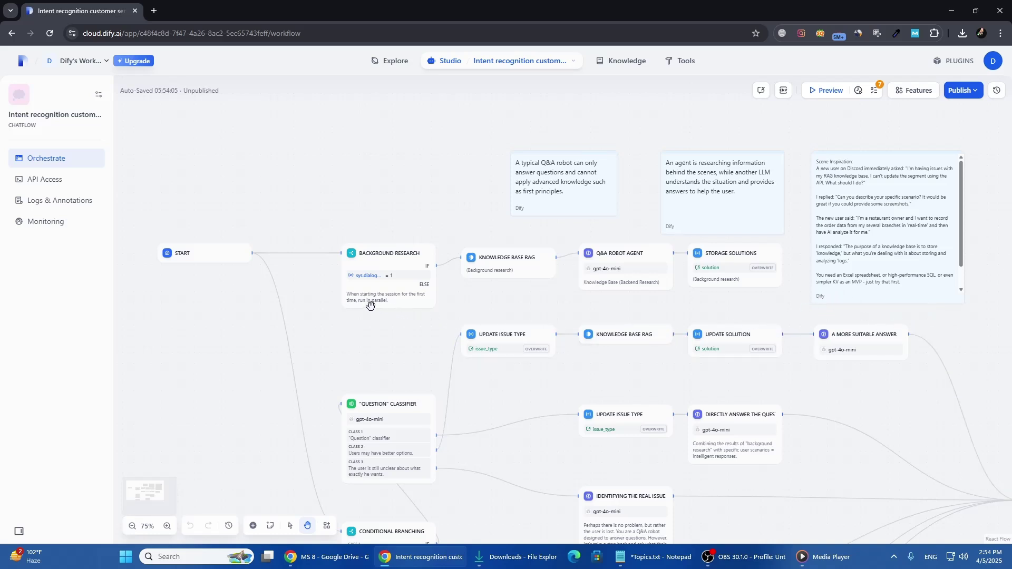
Add a Template block below the Start node and connect its output to the upper Update Issue Type node
right_click(340, 203)
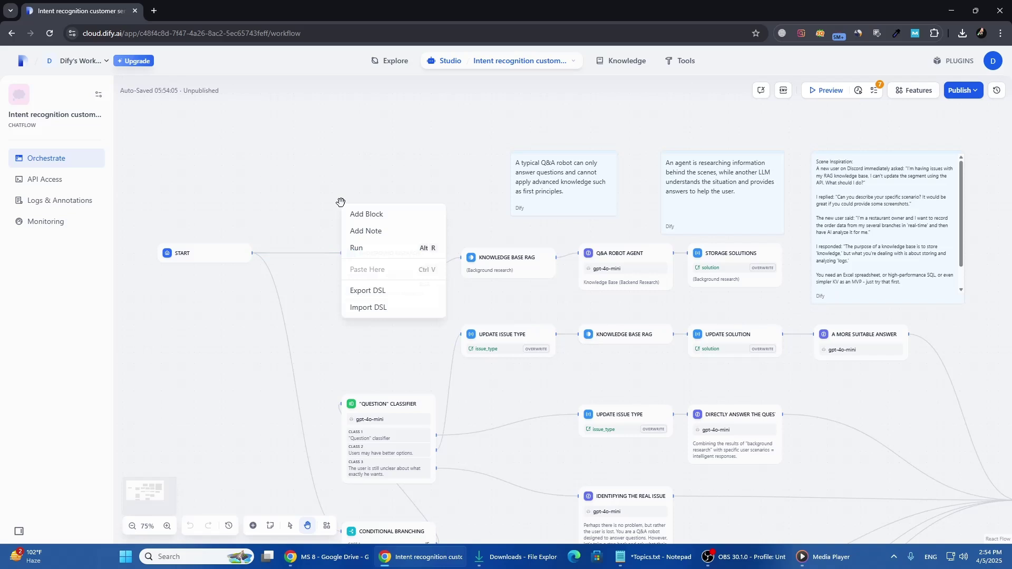
click(361, 214)
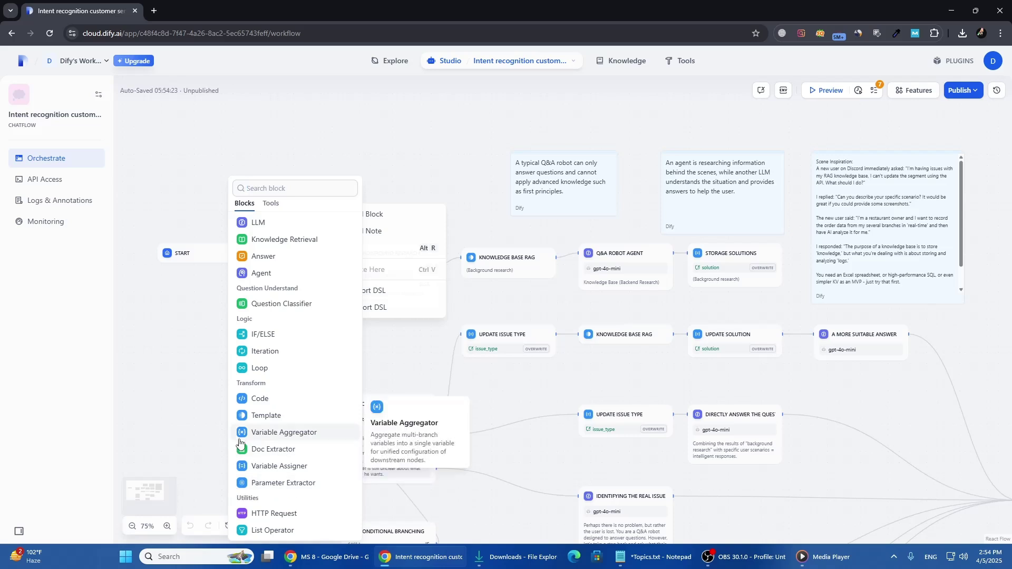
click(256, 416)
click(204, 349)
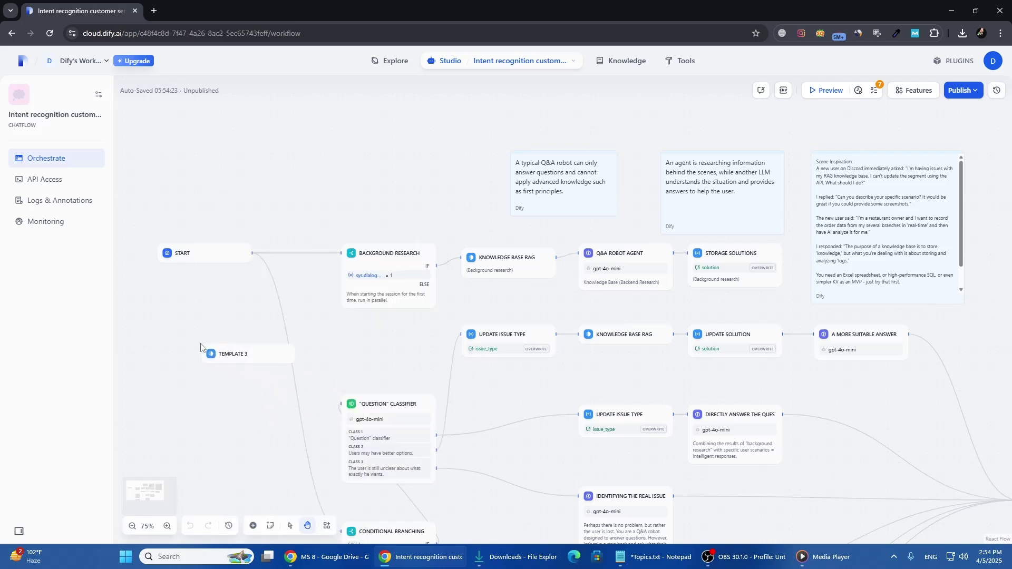
drag(294, 355, 461, 337)
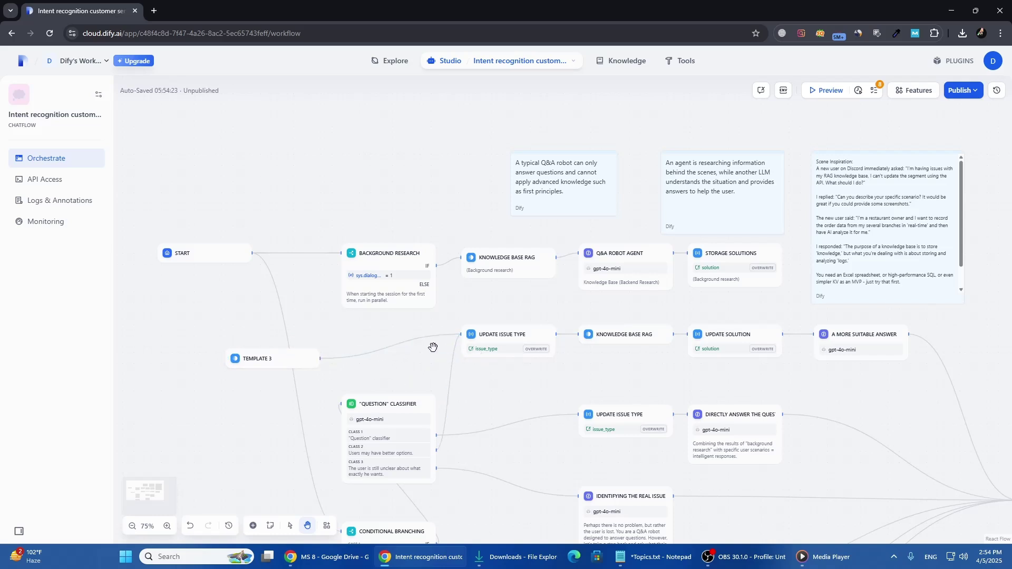
Delete the newly added Template block from the chatflow
right_click(247, 324)
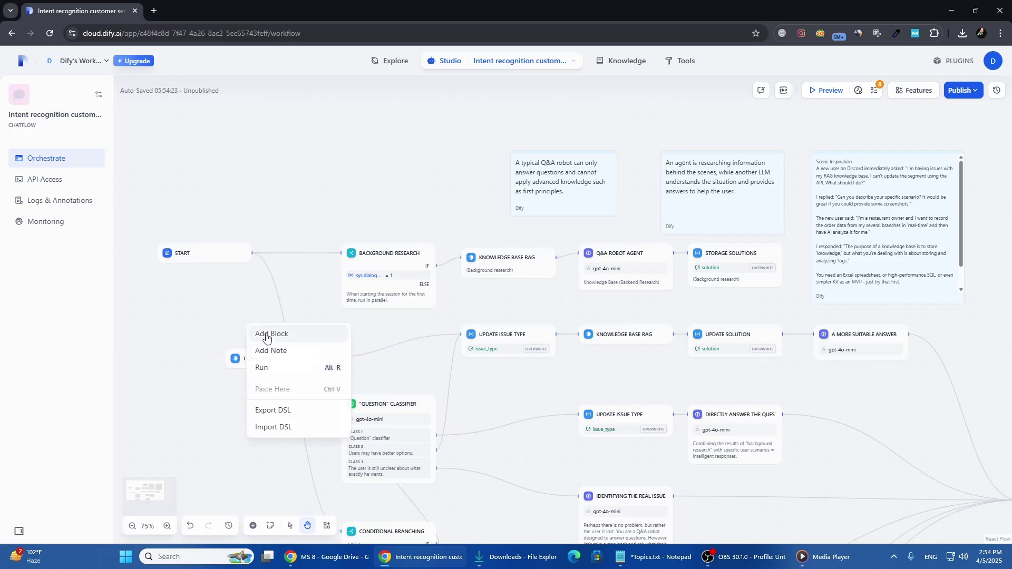
click(278, 299)
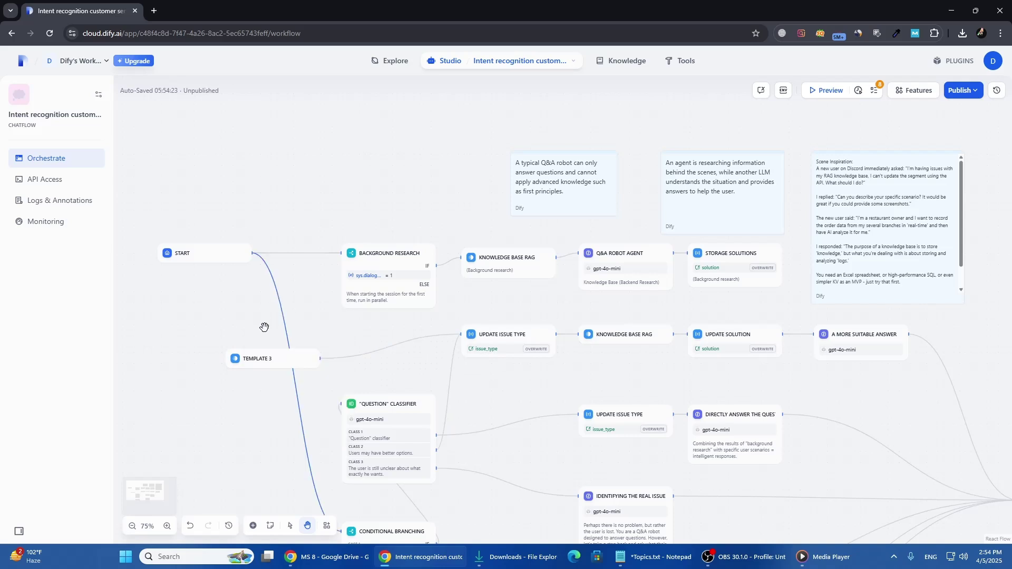
right_click(258, 366)
click(330, 452)
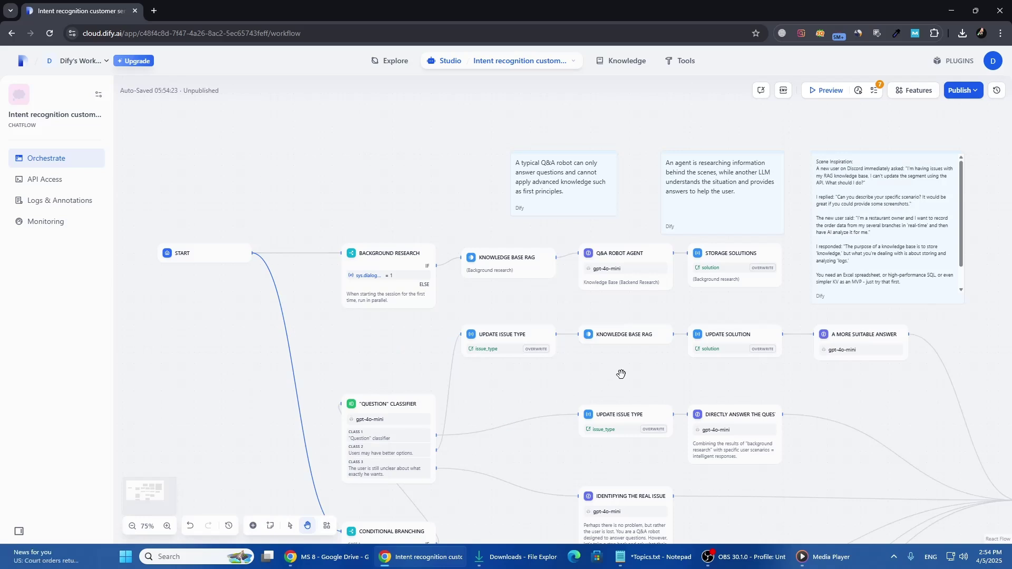
Inspect the chatflow's branches toward the Smarter Q&A Robot node, returning to the Start and Background Research nodes
drag(816, 392, 730, 288)
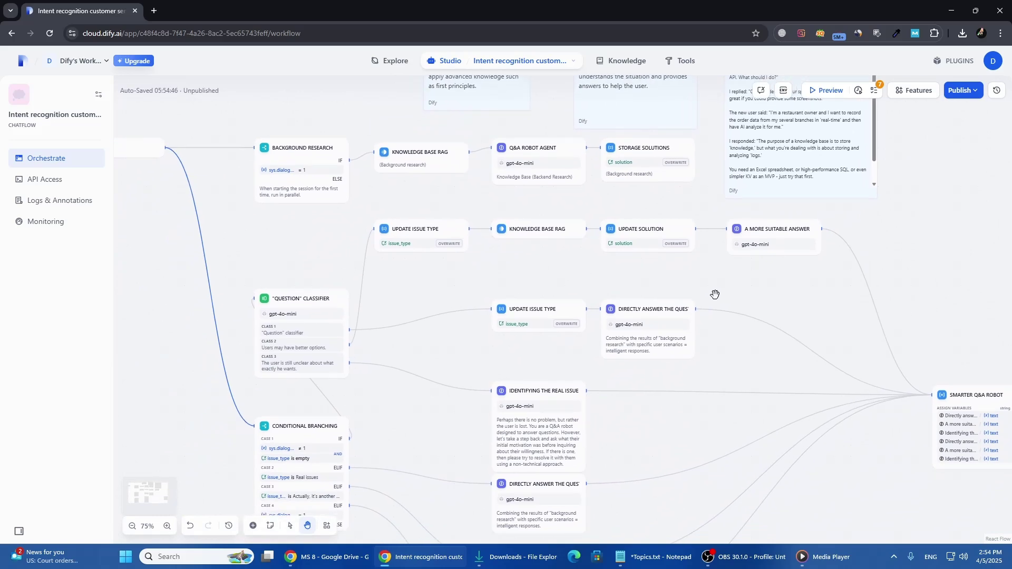
scroll(715, 294, down, 3)
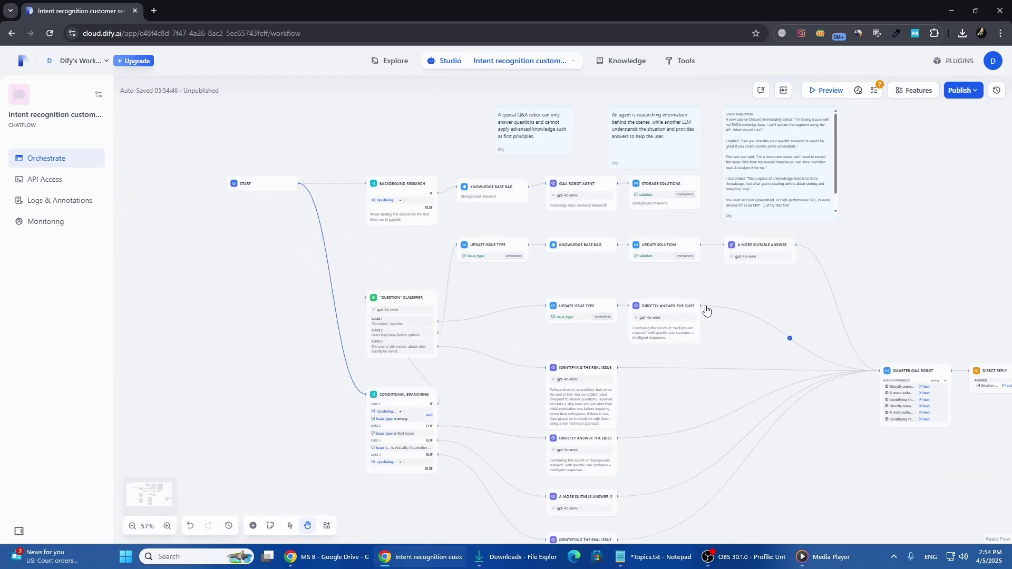
scroll(721, 310, up, 3)
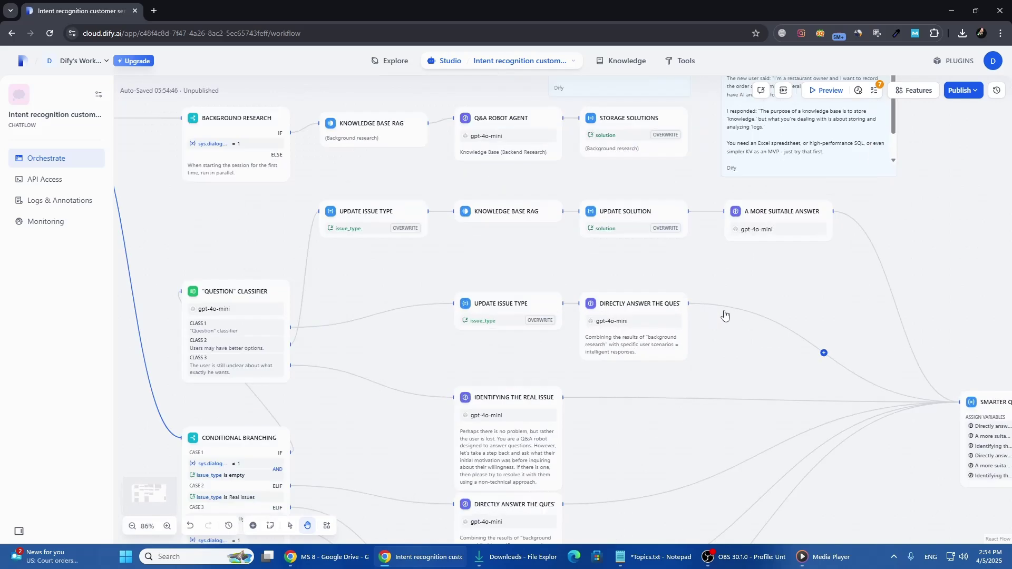
scroll(759, 279, left, 5)
scroll(758, 279, up, 2)
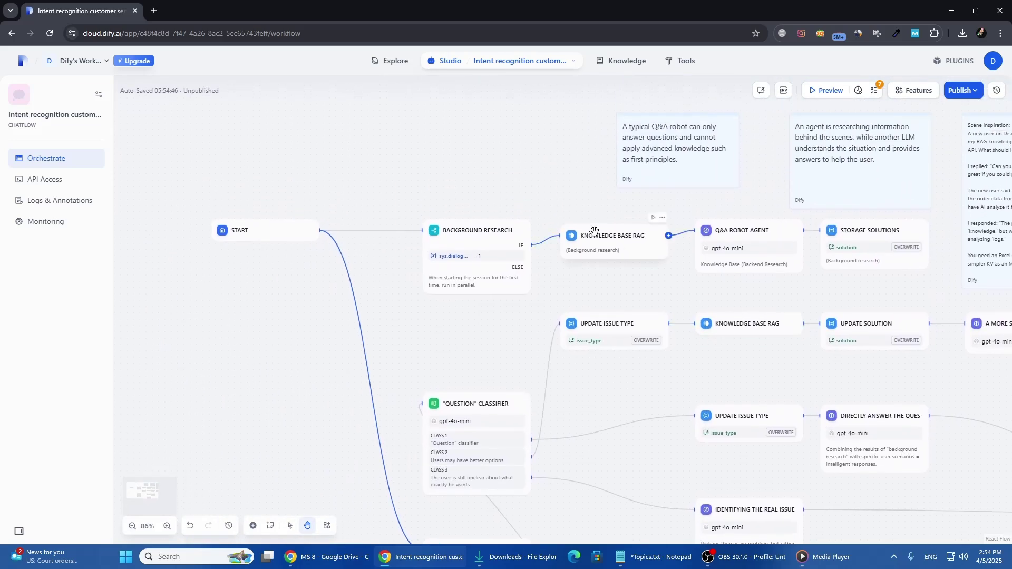
scroll(491, 212, up, 2)
scroll(491, 212, right, 2)
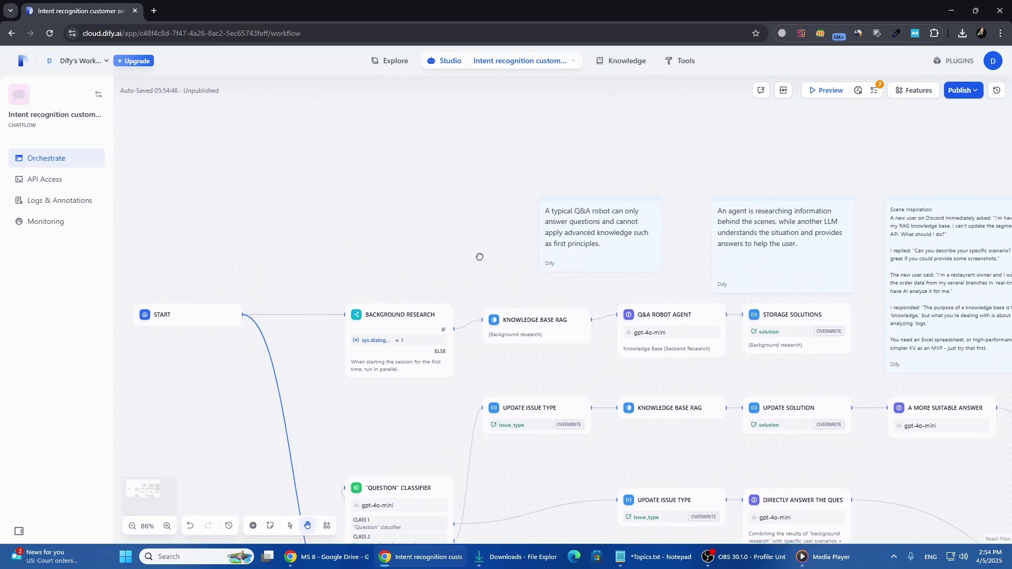
Add a Doc Extractor block in the empty canvas area above the Background Research node
drag(480, 256, 477, 289)
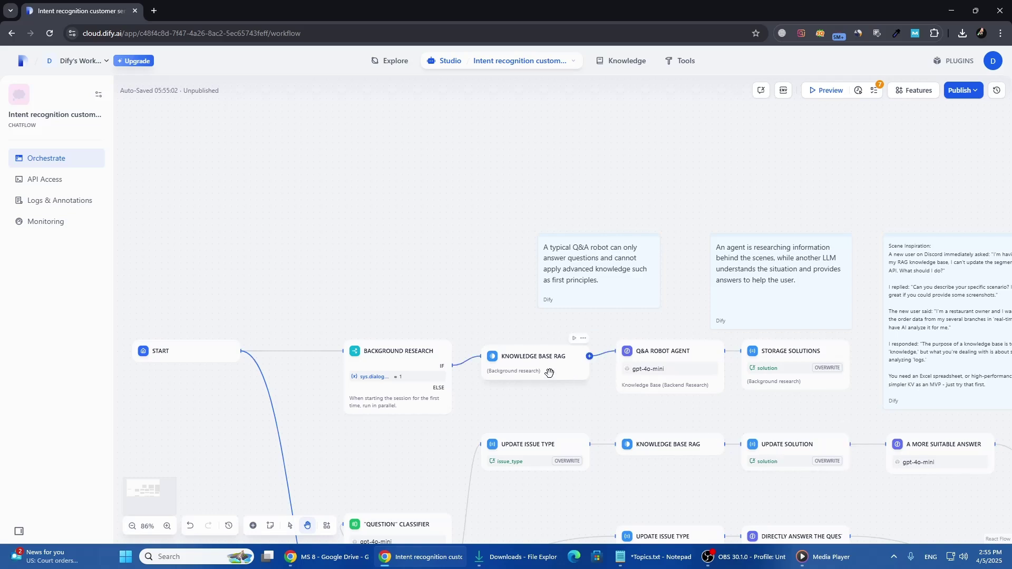
right_click(287, 234)
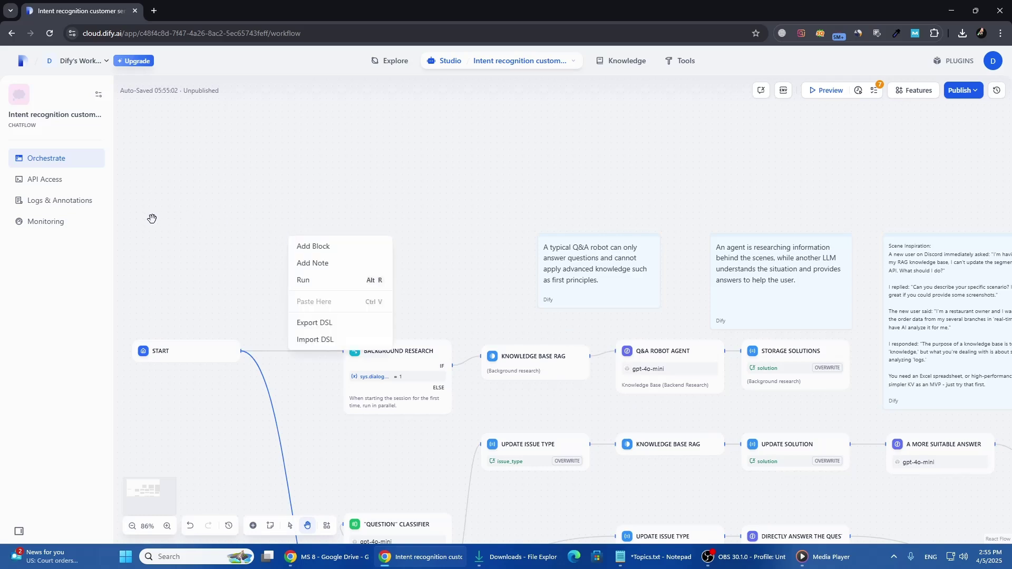
click(319, 246)
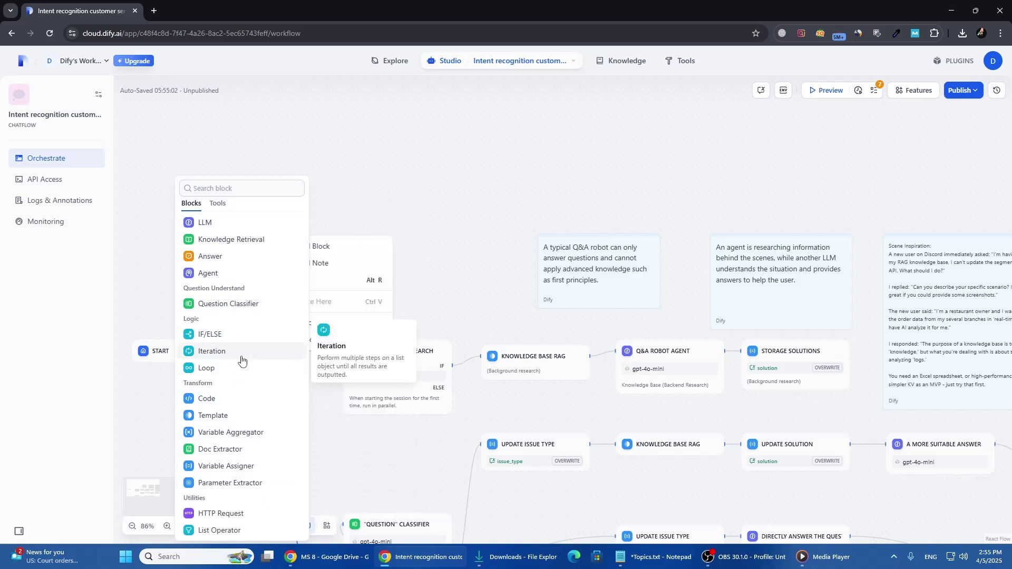
click(219, 449)
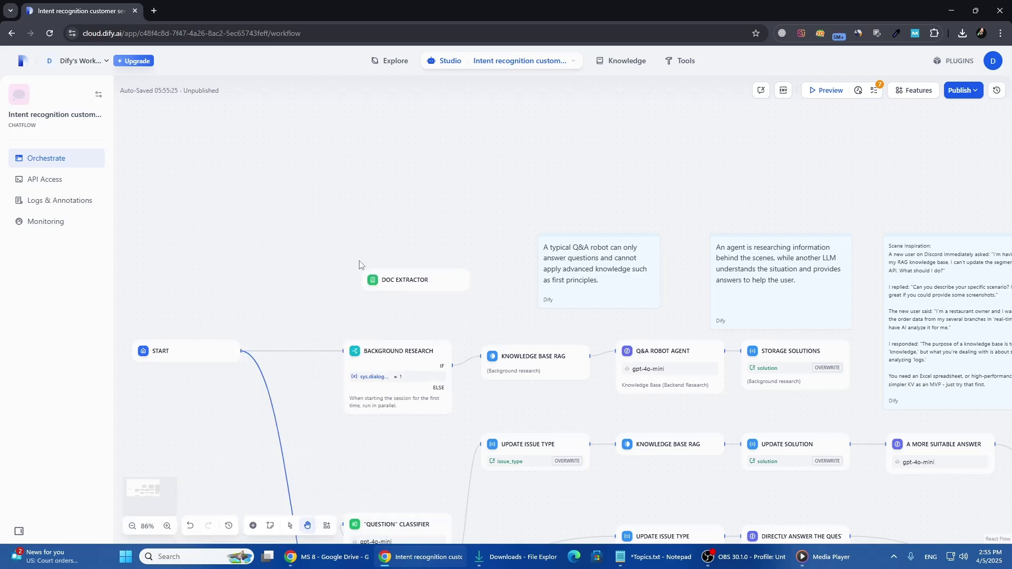
click(326, 241)
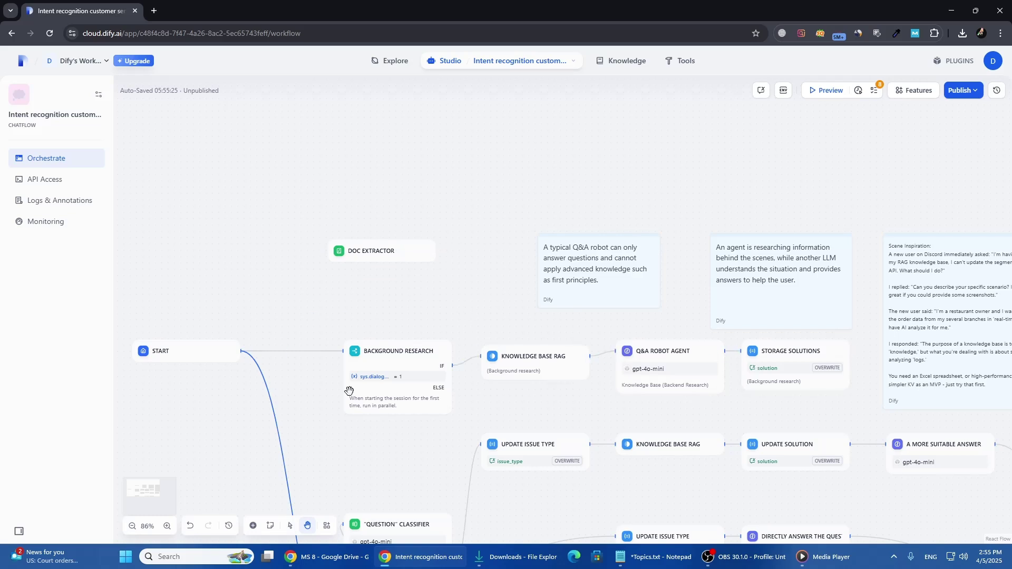
Open the chatflow's preview chat to view where the bot can be debugged, then close it
mouse_move(329, 255)
scroll(503, 314, down, 5)
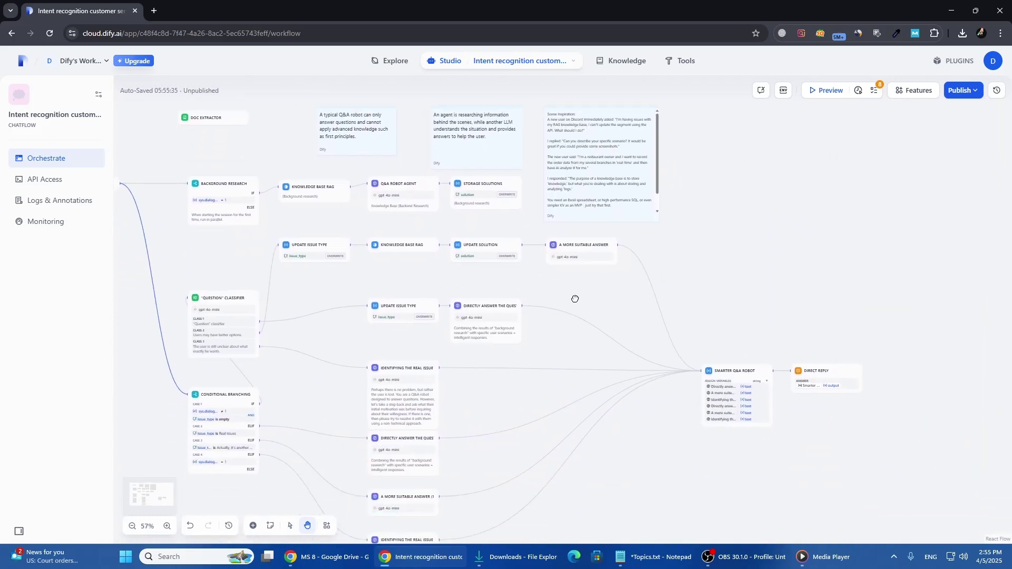
drag(575, 298, 711, 387)
scroll(709, 384, up, 2)
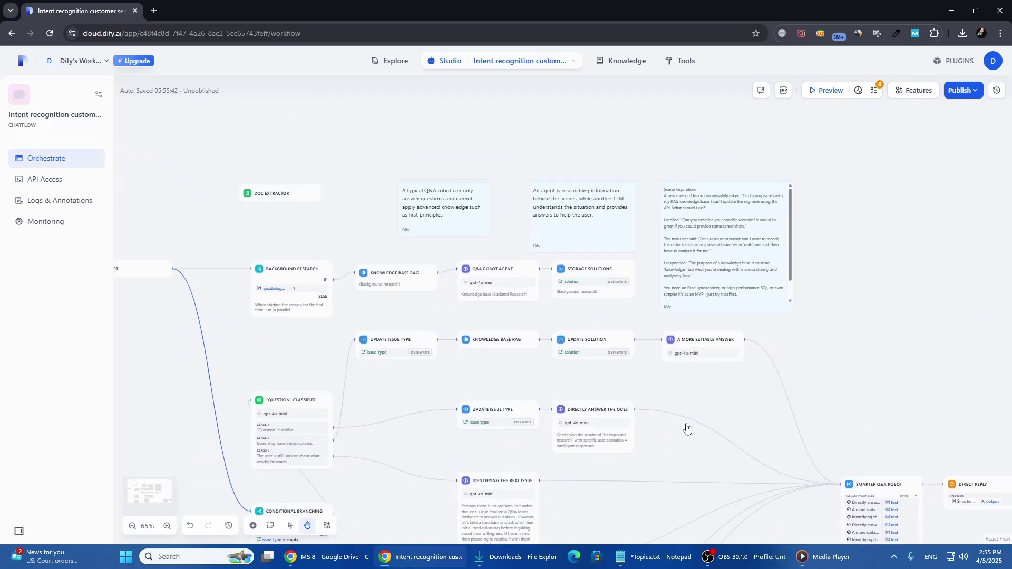
click(825, 90)
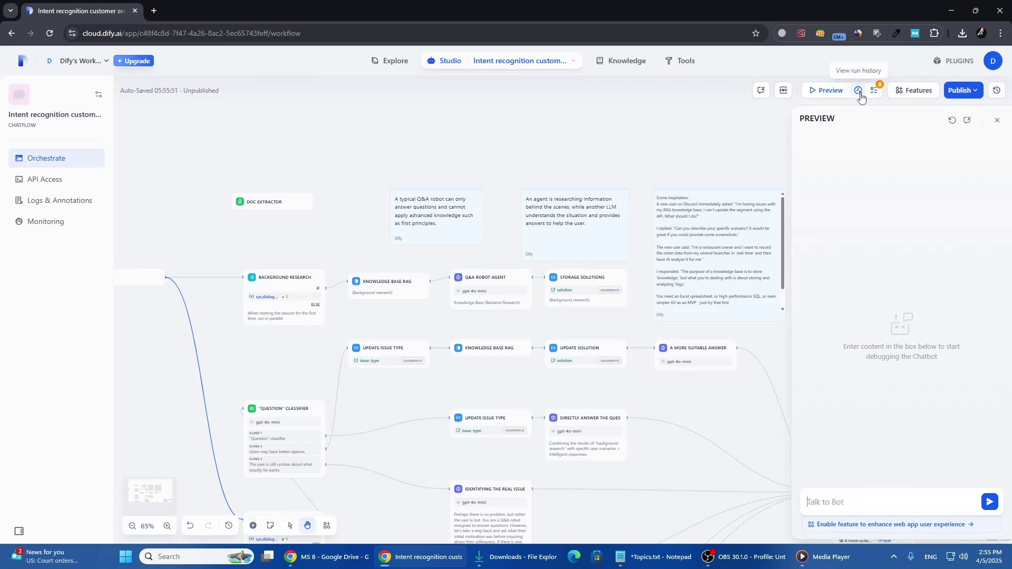
click(996, 122)
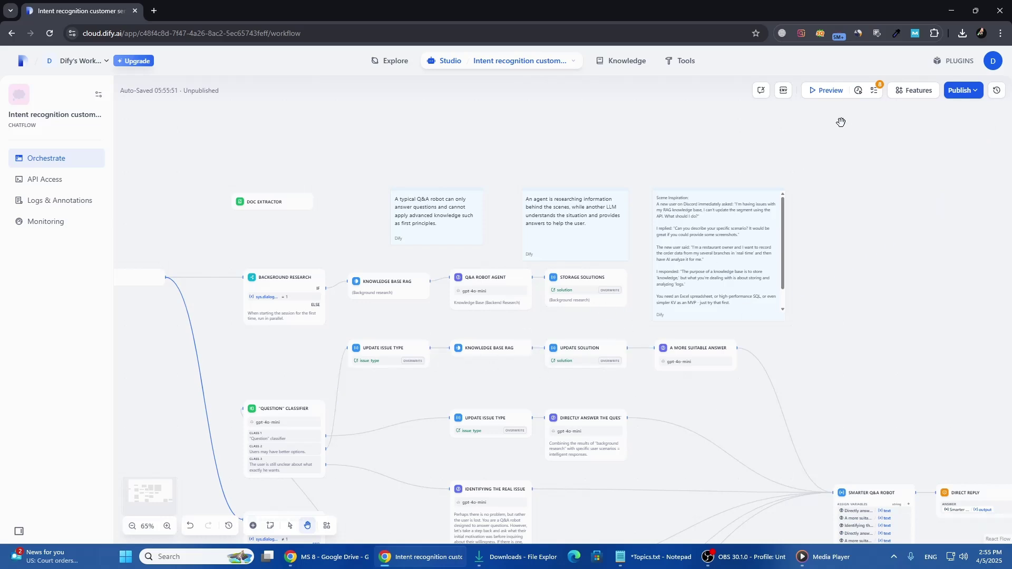
Review the pre-publish checklist of node issues through its last entry and close it
click(876, 94)
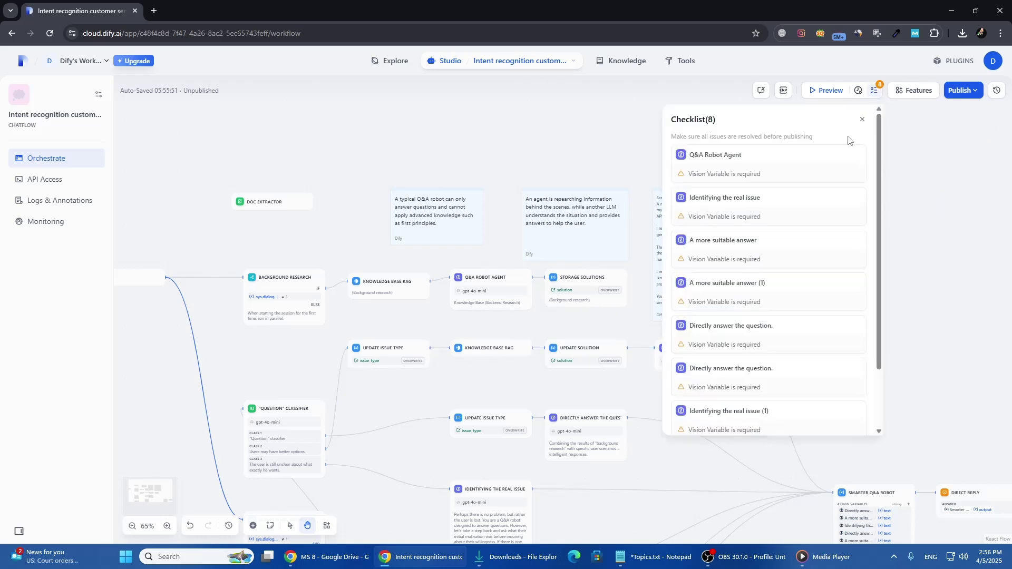
scroll(772, 284, down, 2)
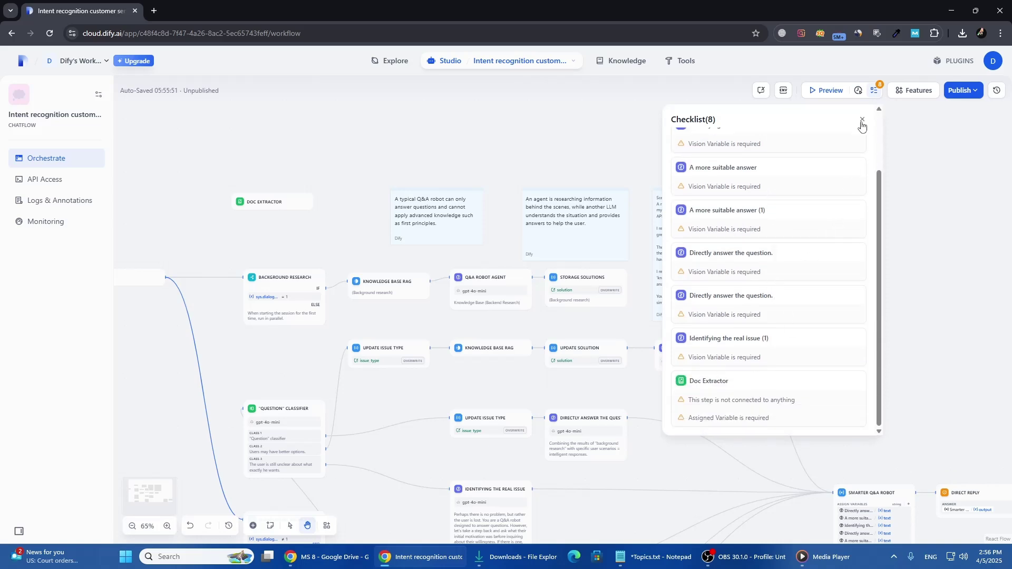
click(861, 121)
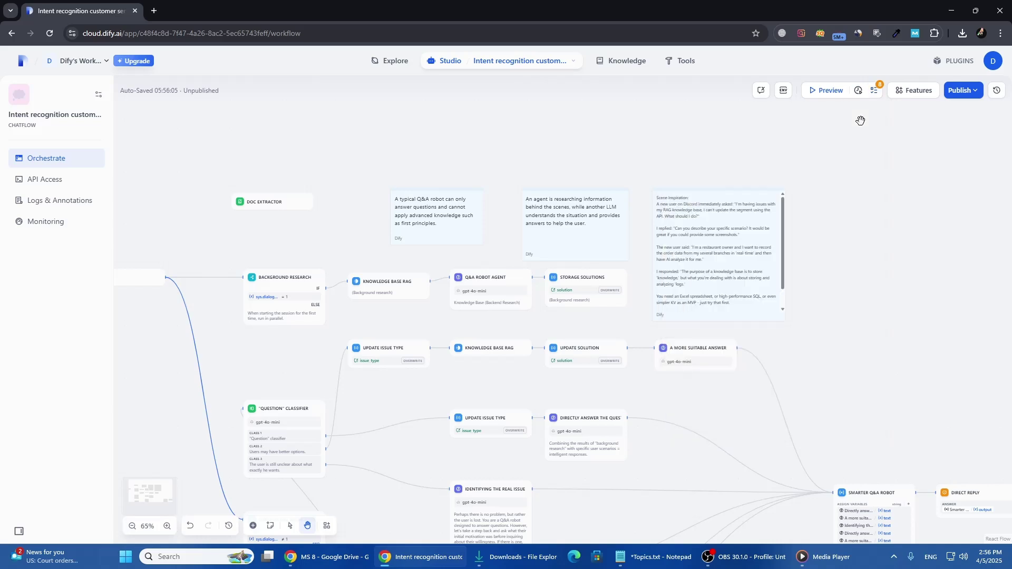
Delete the unconnected Doc Extractor block from the chatflow
right_click(269, 201)
click(299, 290)
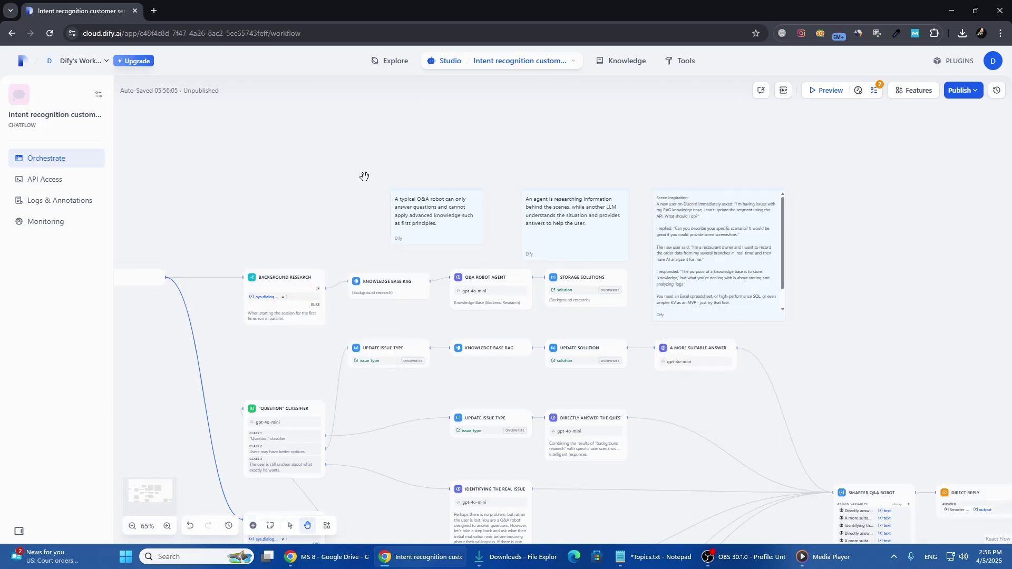
View the chatflow's publishing options without publishing the update, then dismiss them
drag(768, 406, 807, 418)
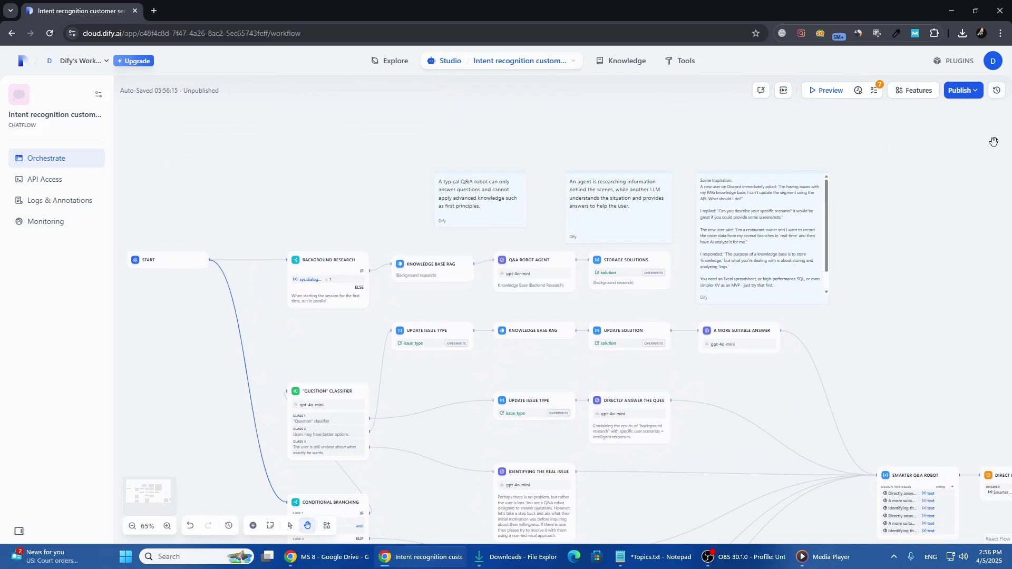
click(963, 93)
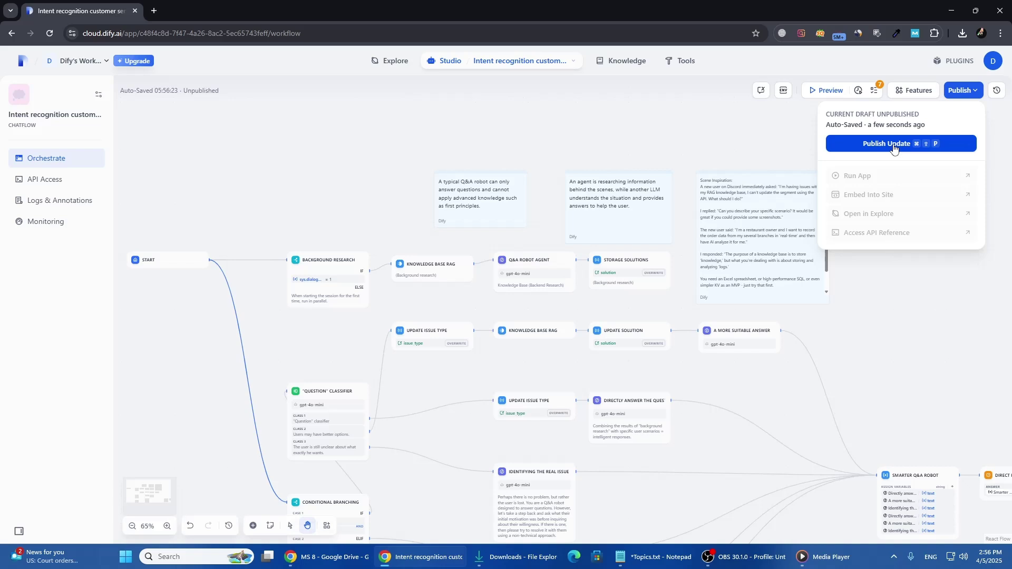
click(890, 281)
Inspect the Smarter Q&A Robot node's assigned variables and next step, close its settings, and return to the Start node
drag(866, 292, 732, 150)
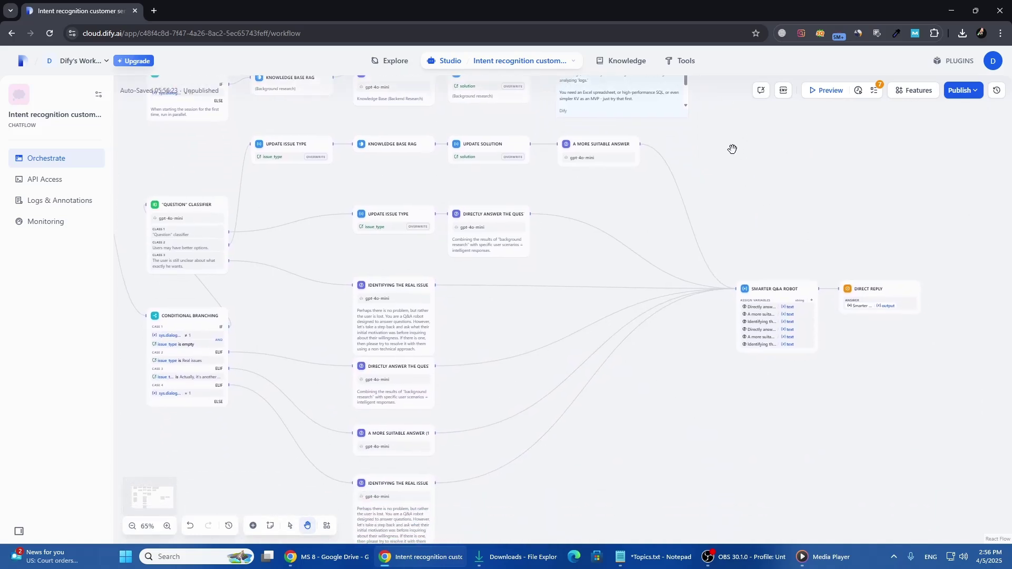
click(754, 310)
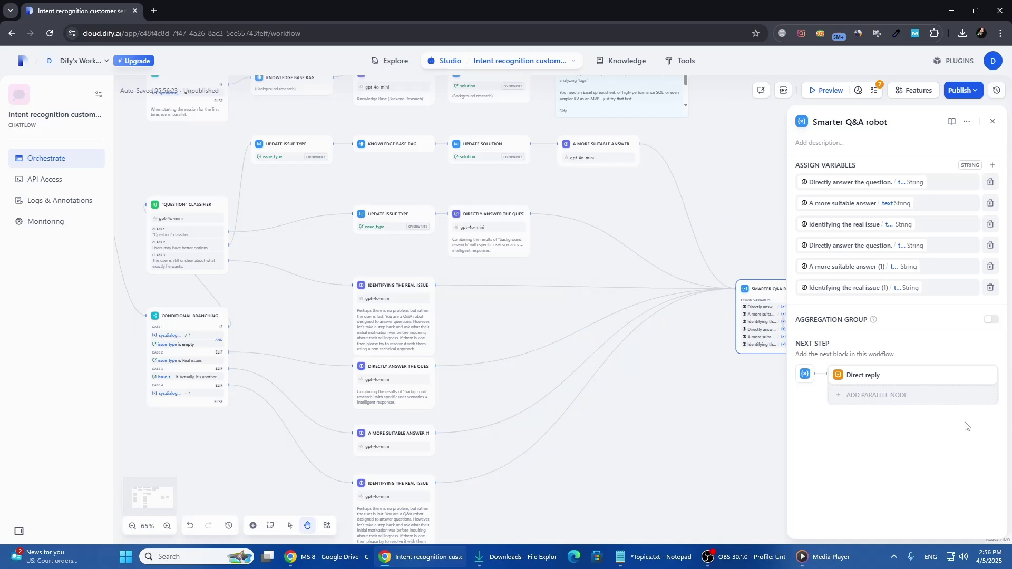
drag(699, 412, 696, 411)
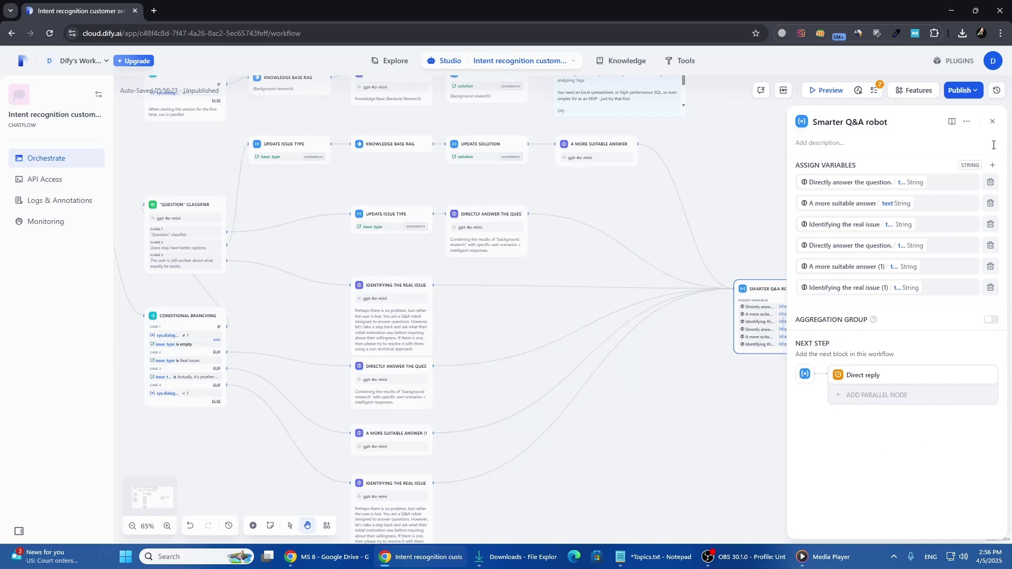
click(993, 122)
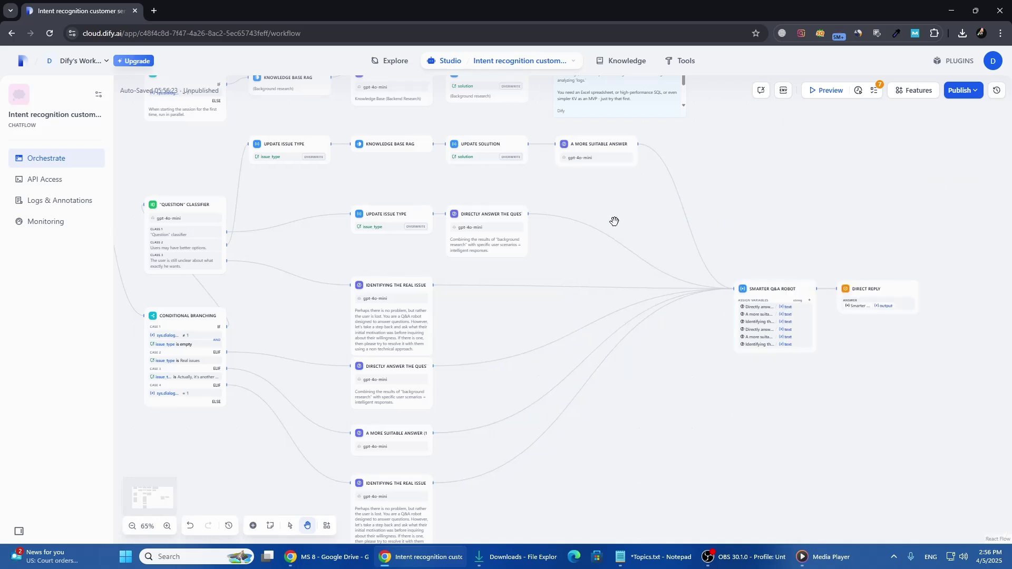
drag(614, 222, 865, 263)
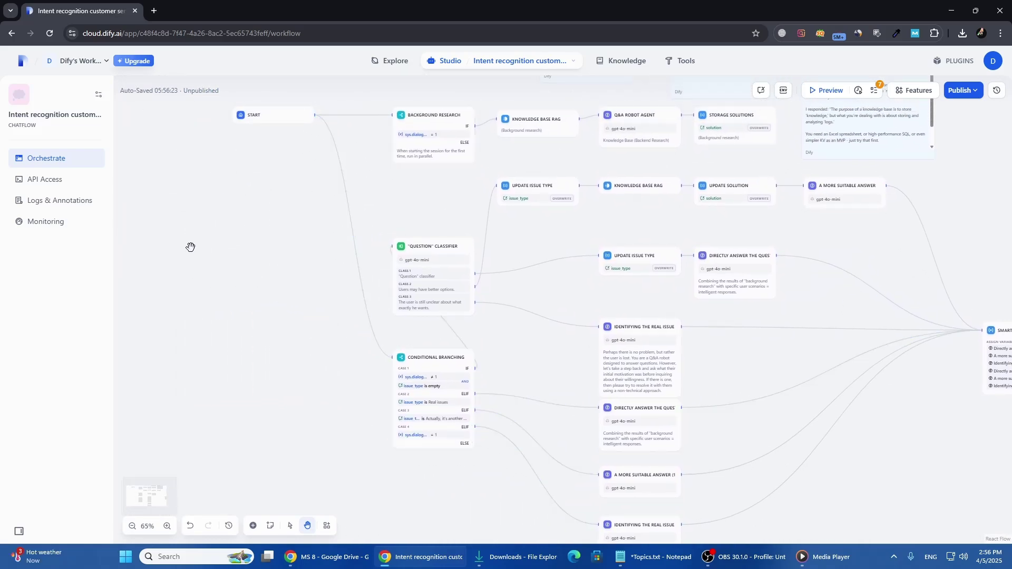
Open the chatflow's API access documentation and examine the chat-messages request parameters, response objects and streaming events
click(57, 189)
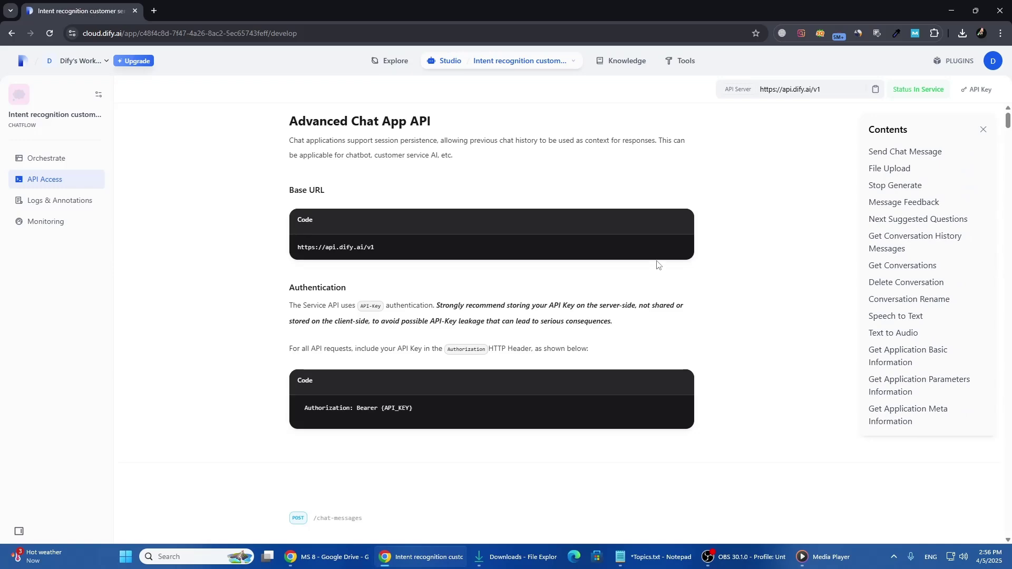
scroll(656, 265, down, 8)
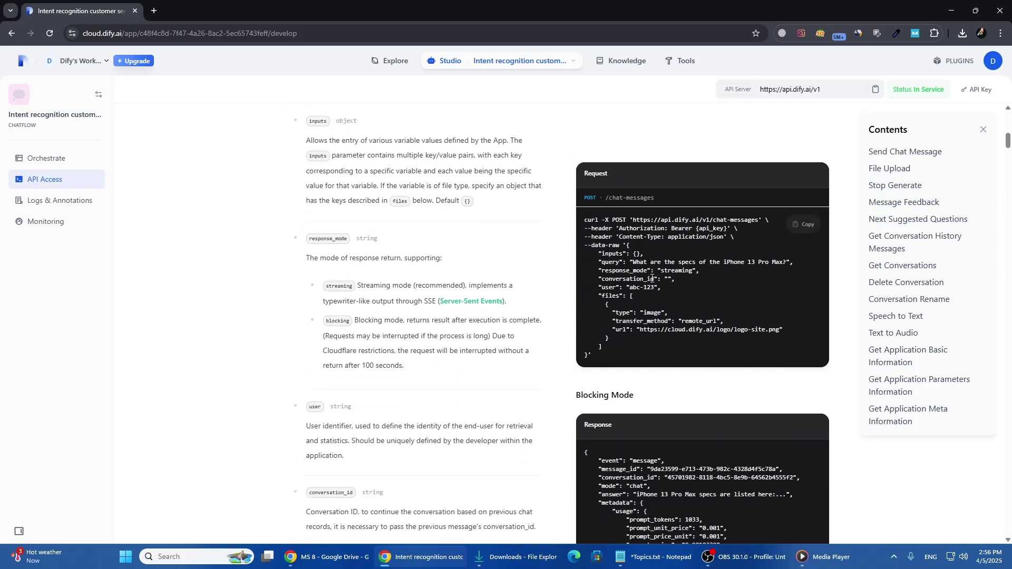
scroll(652, 278, down, 8)
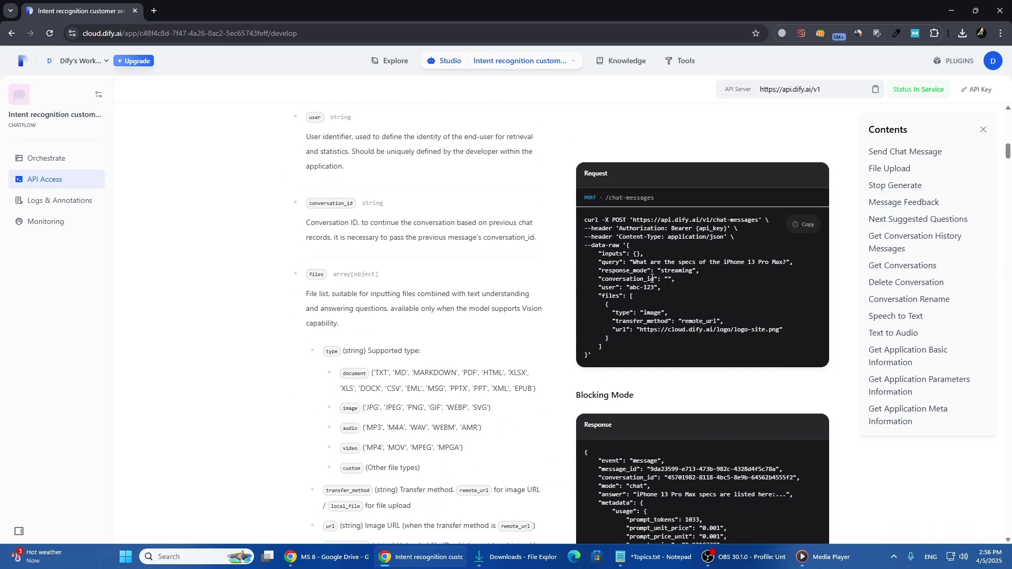
scroll(652, 278, down, 3)
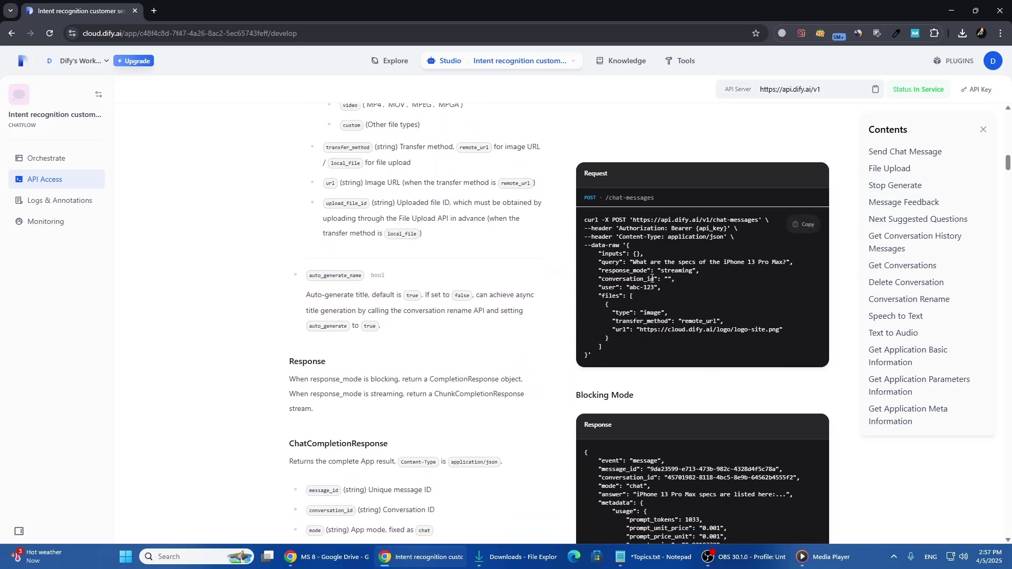
scroll(652, 278, down, 8)
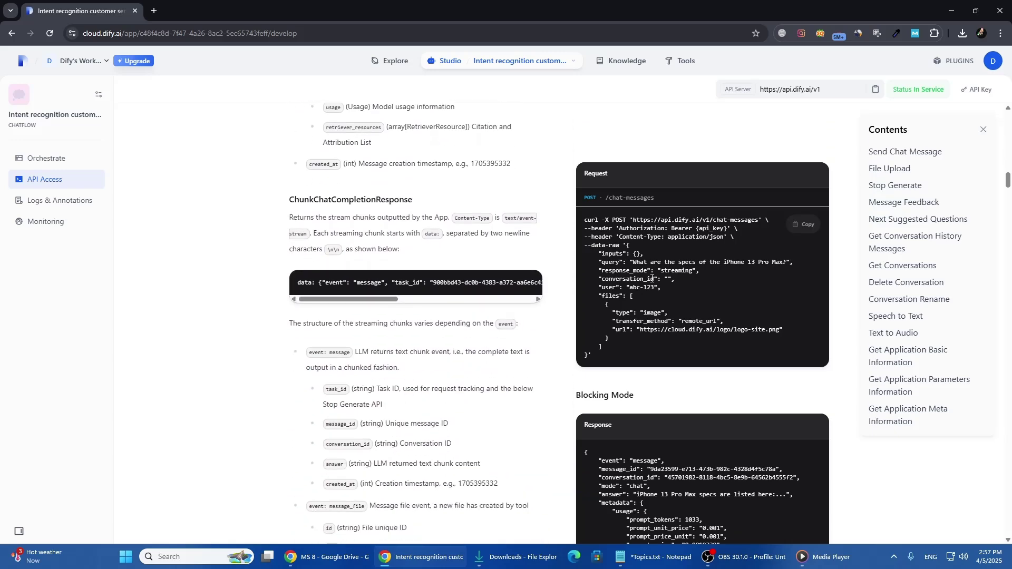
scroll(653, 278, down, 10)
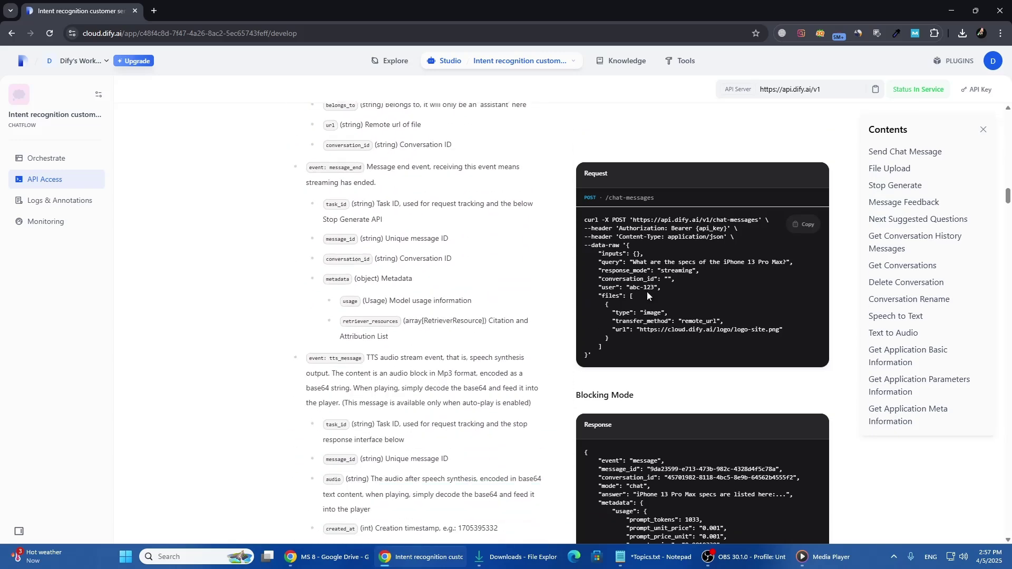
scroll(648, 292, down, 6)
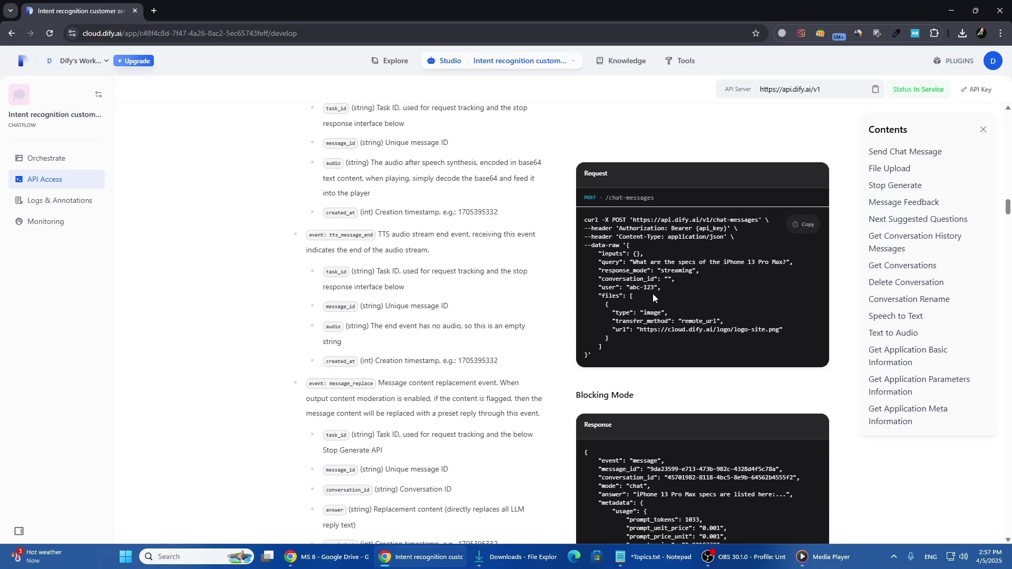
scroll(652, 293, down, 6)
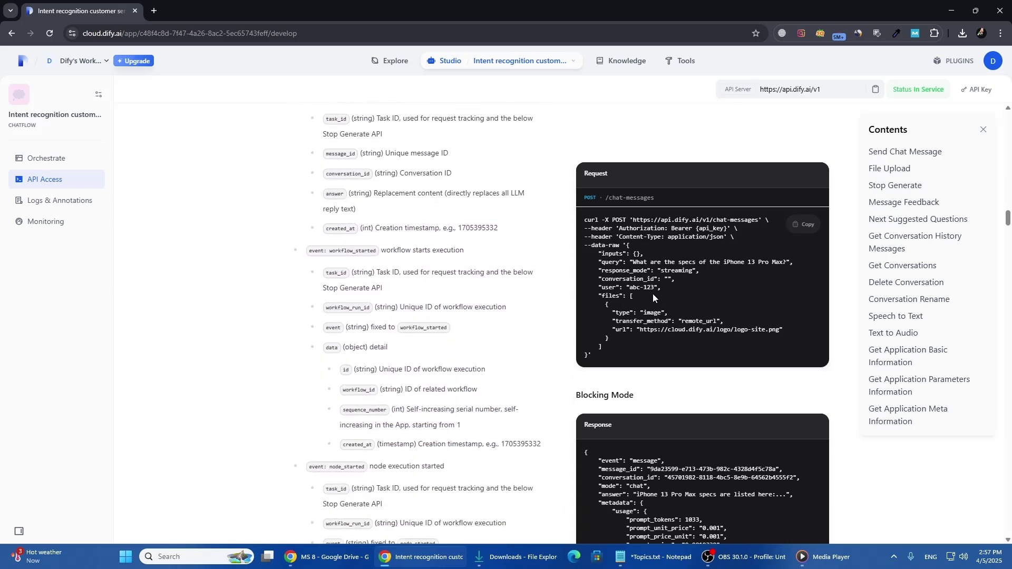
scroll(652, 293, down, 12)
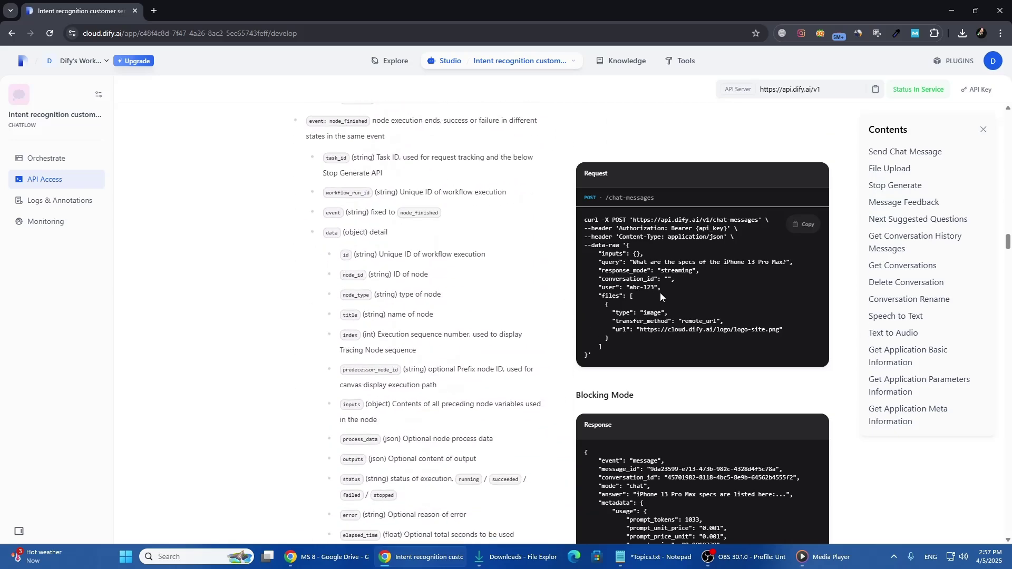
scroll(660, 295, down, 1)
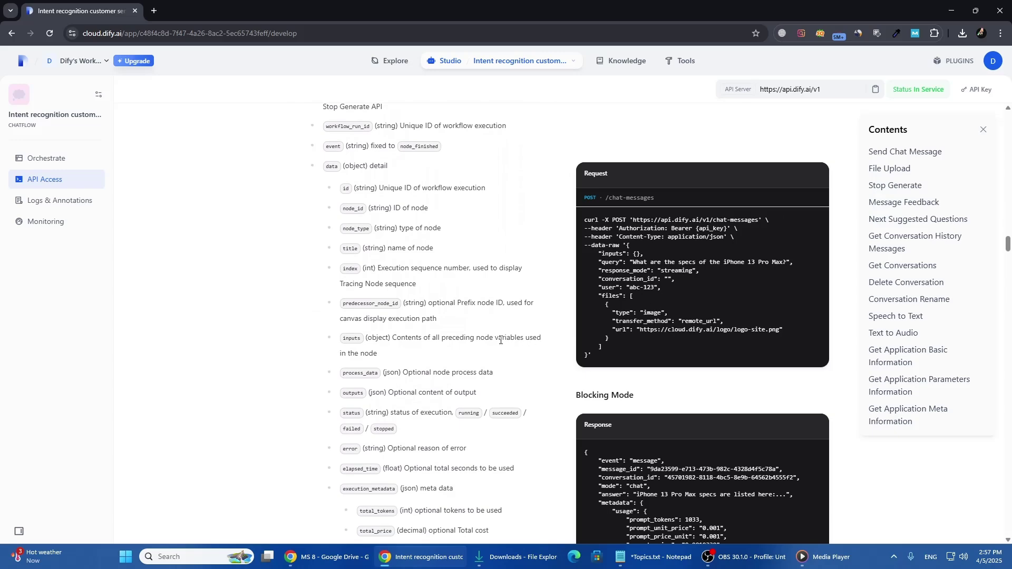
scroll(235, 317, down, 2)
scroll(235, 317, down, 3)
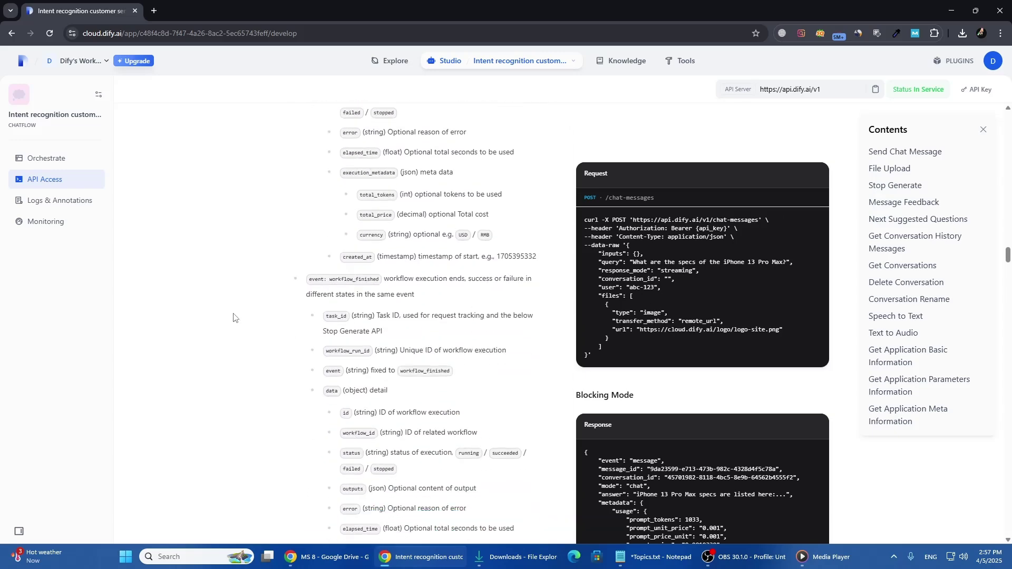
Copy the sample POST /chat-messages request from the API documentation
scroll(234, 317, up, 12)
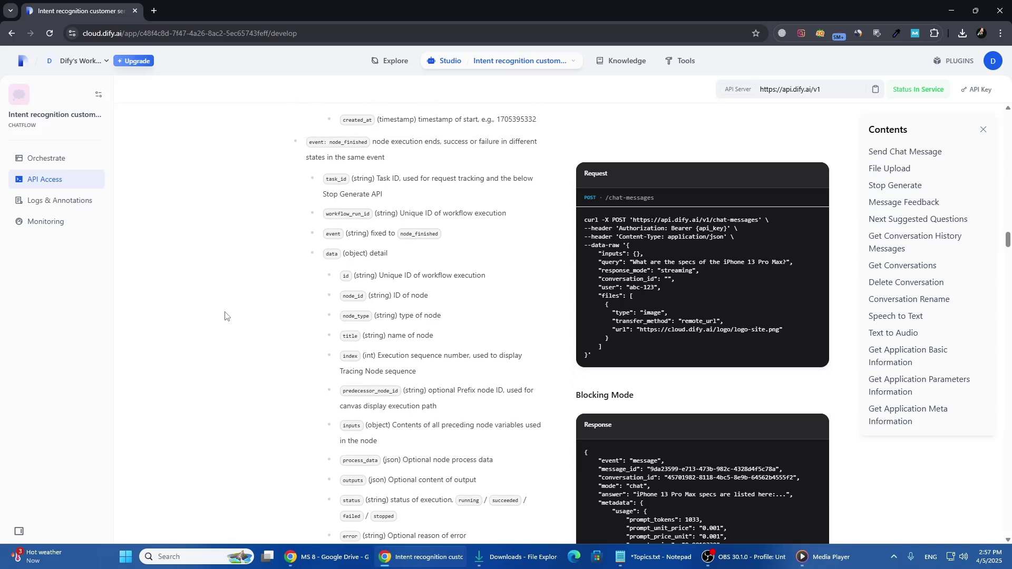
scroll(225, 316, up, 2)
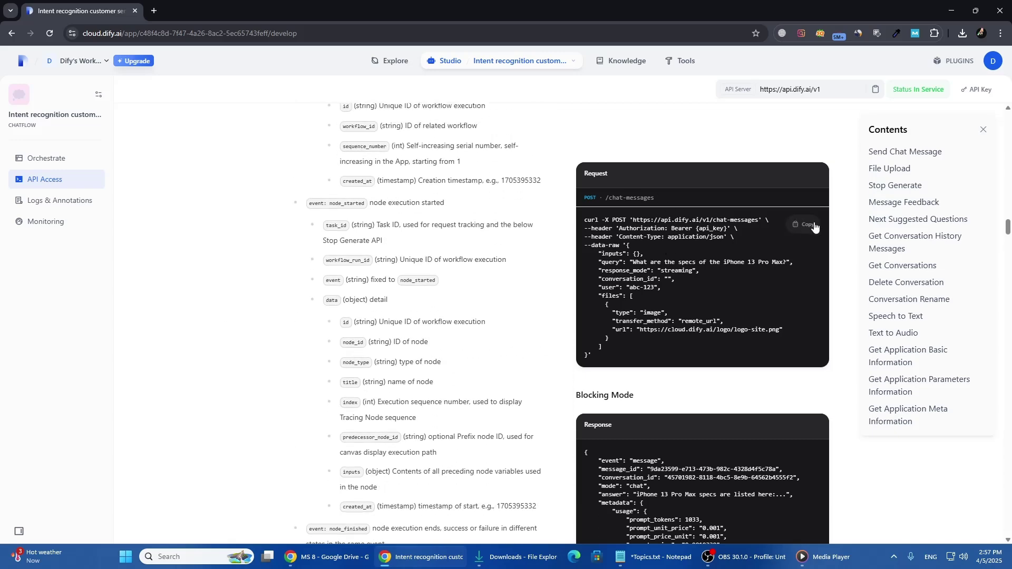
click(790, 226)
Open the chatflow's logs and set their time range to All time
click(72, 202)
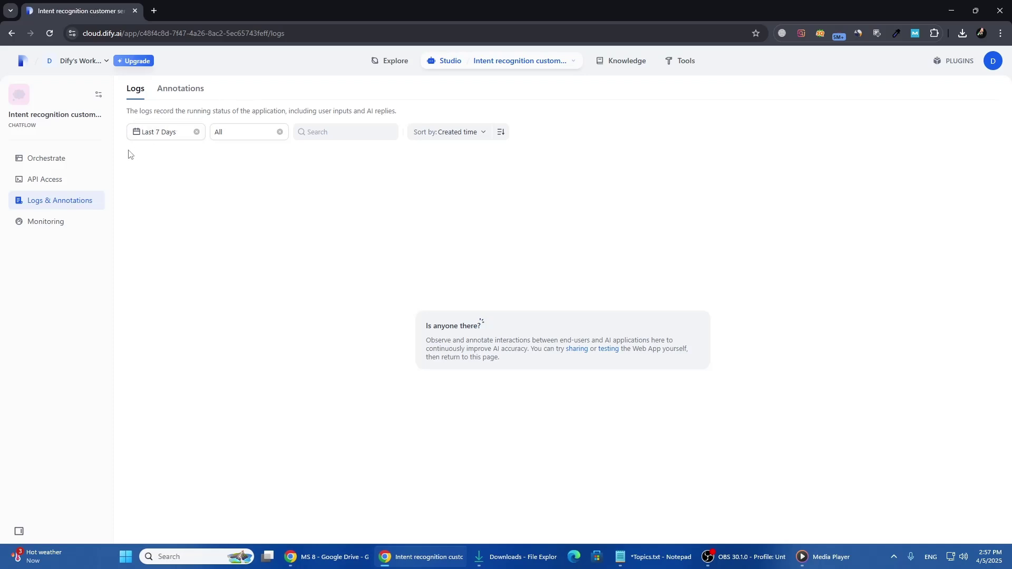
click(189, 136)
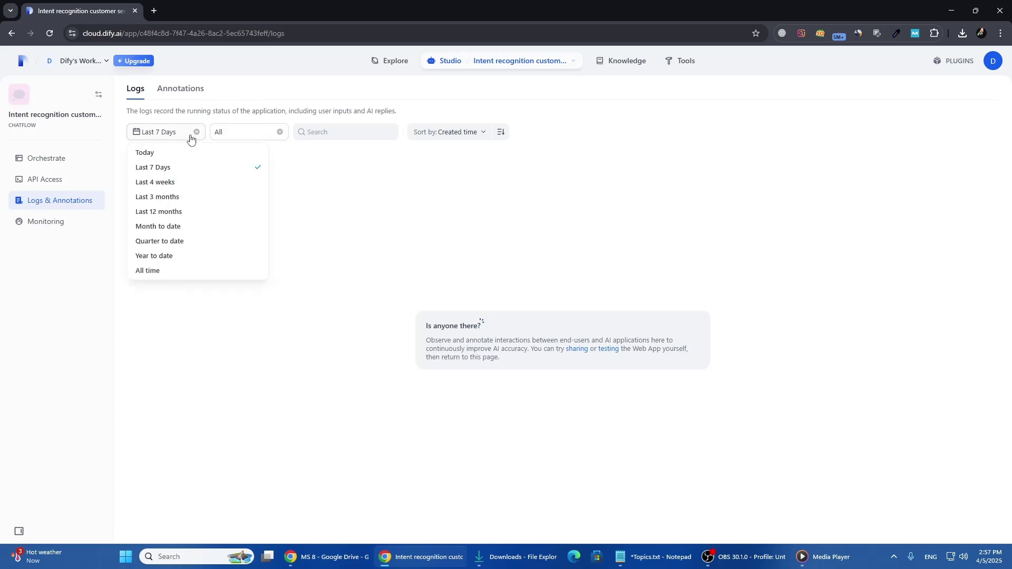
click(191, 271)
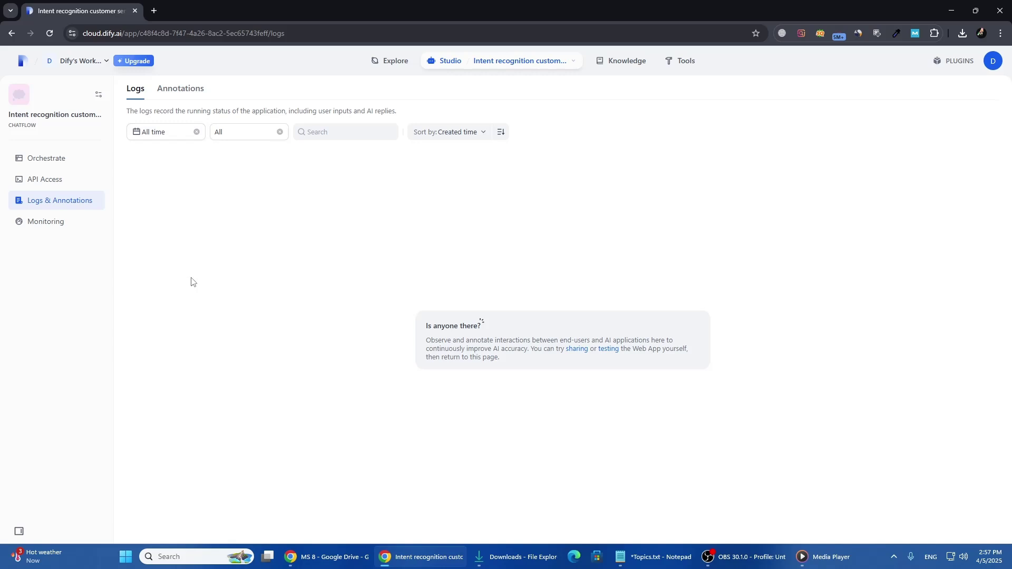
View the logs' annotation filter choices and sort options, leaving both selections as they are
click(260, 131)
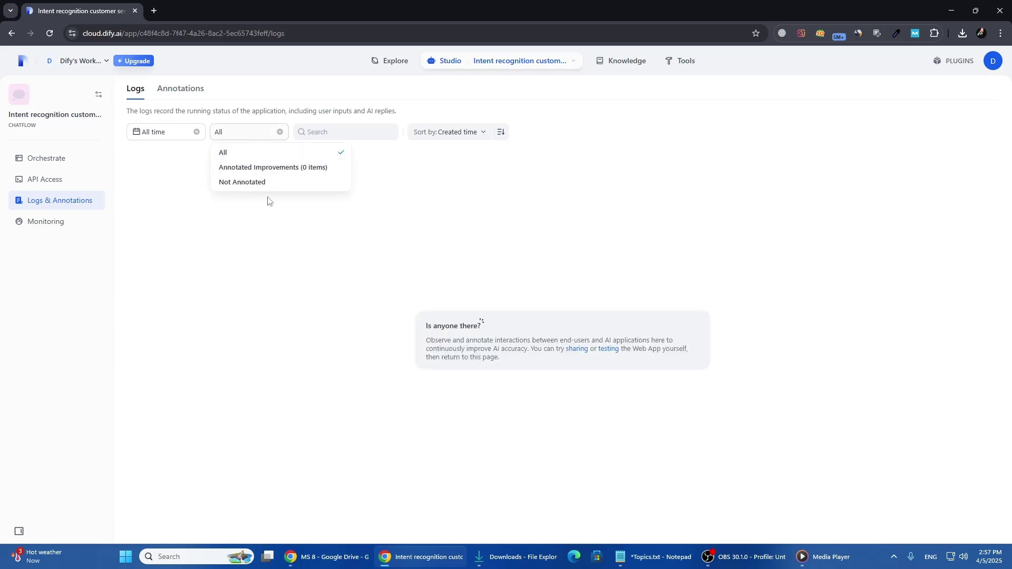
click(266, 233)
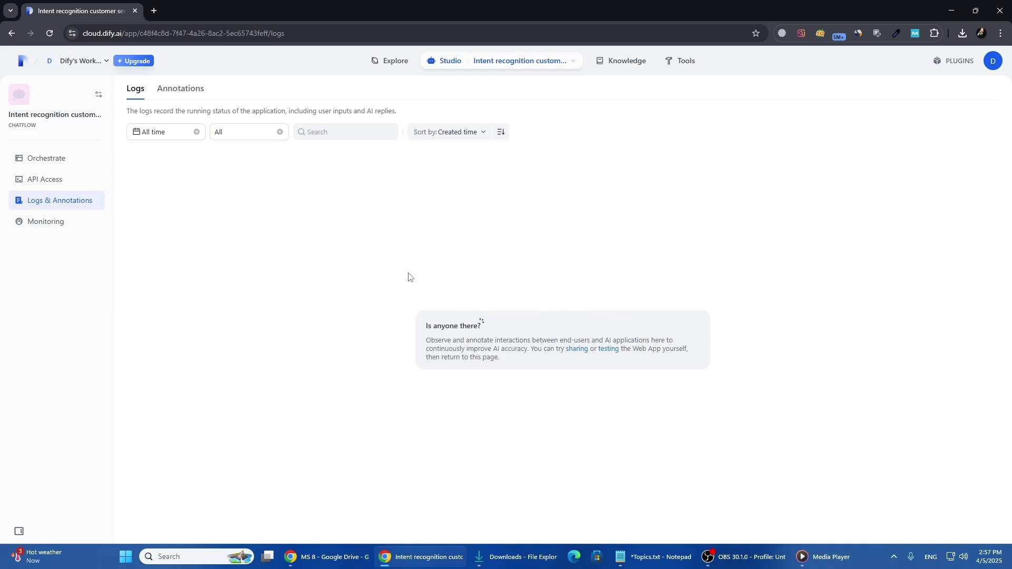
click(481, 134)
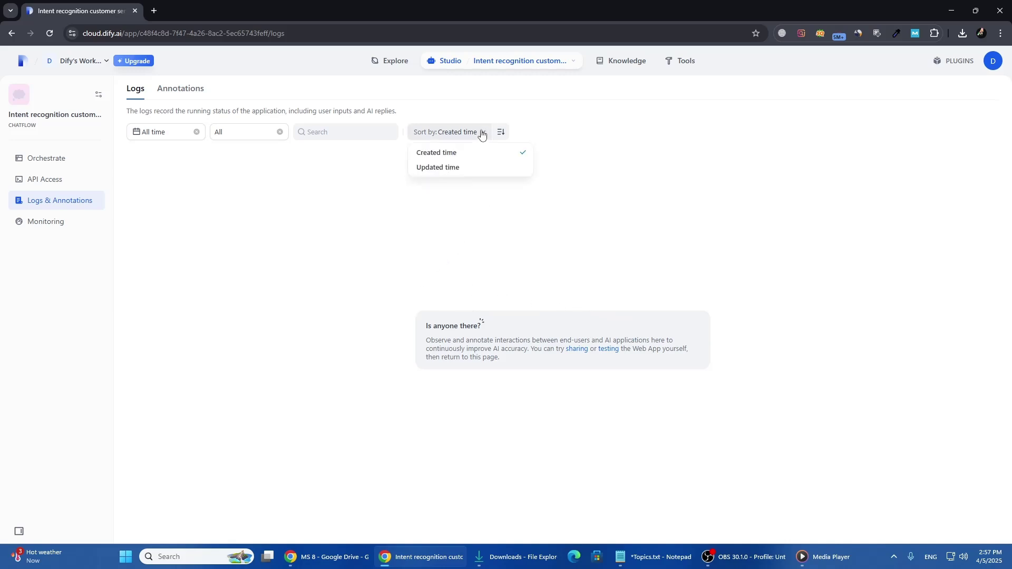
click(481, 133)
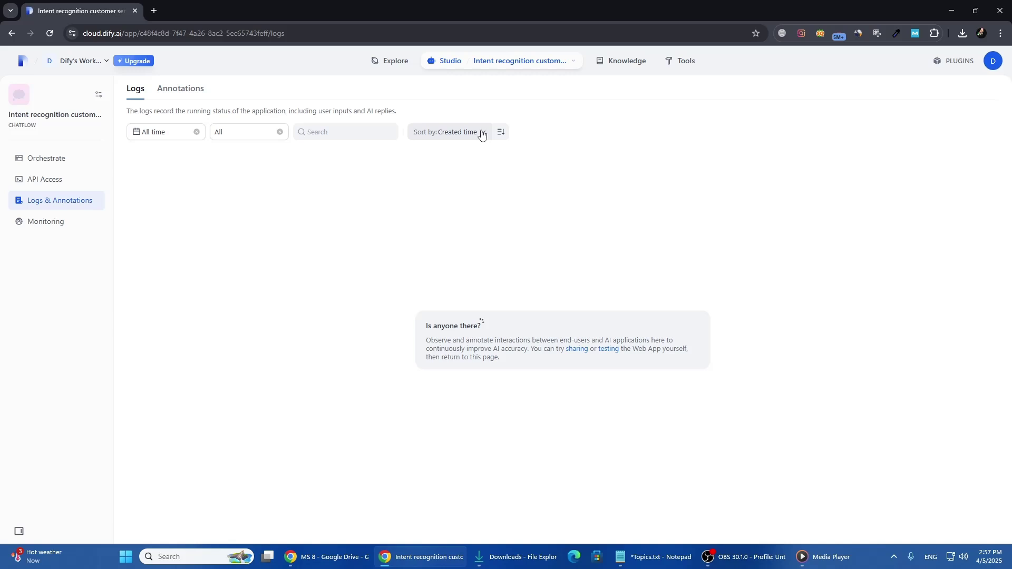
Open the chatflow's annotations, inspect the new annotation form and the Annotation Reply initial setup, and cancel both
click(185, 91)
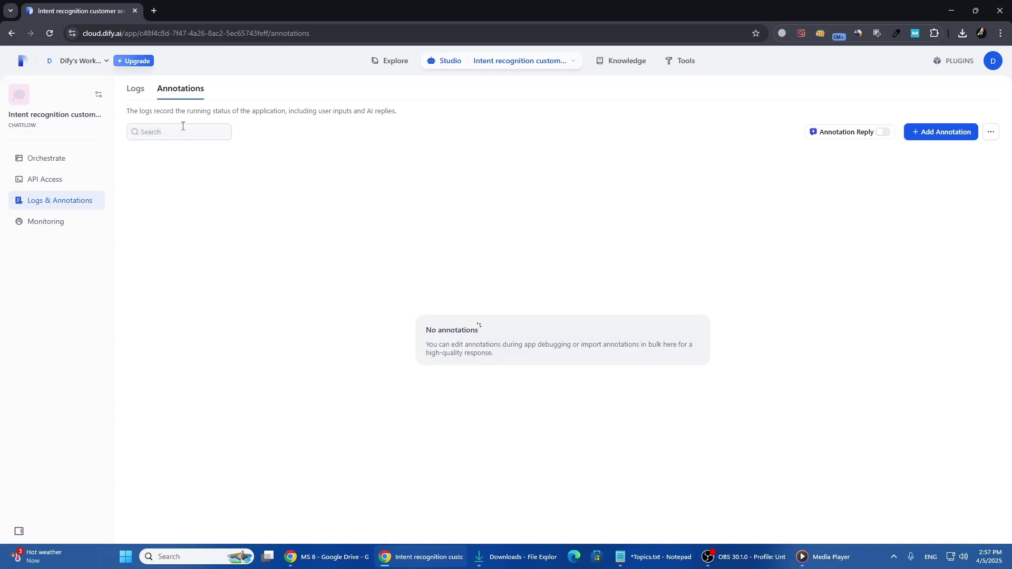
click(936, 132)
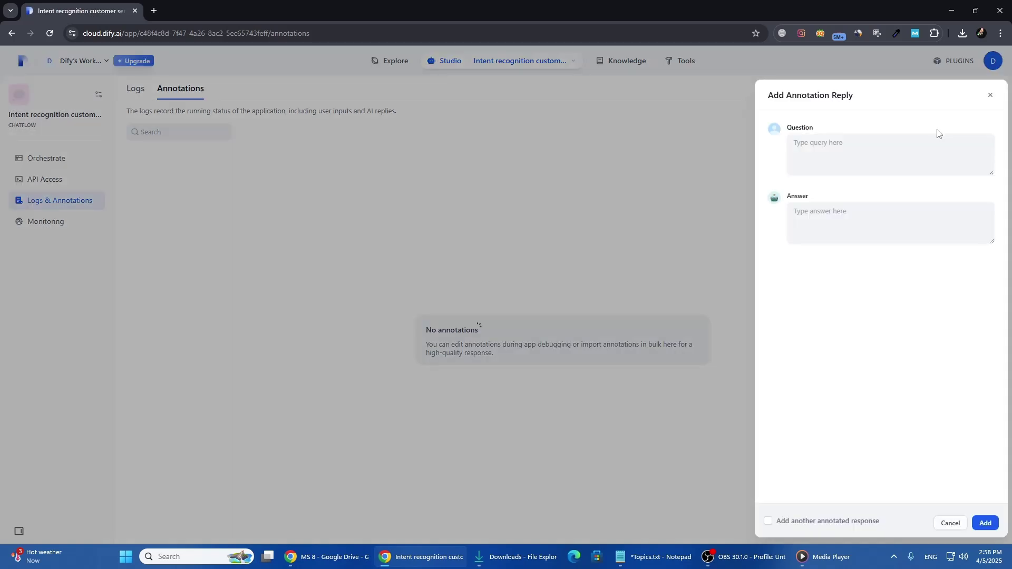
click(834, 230)
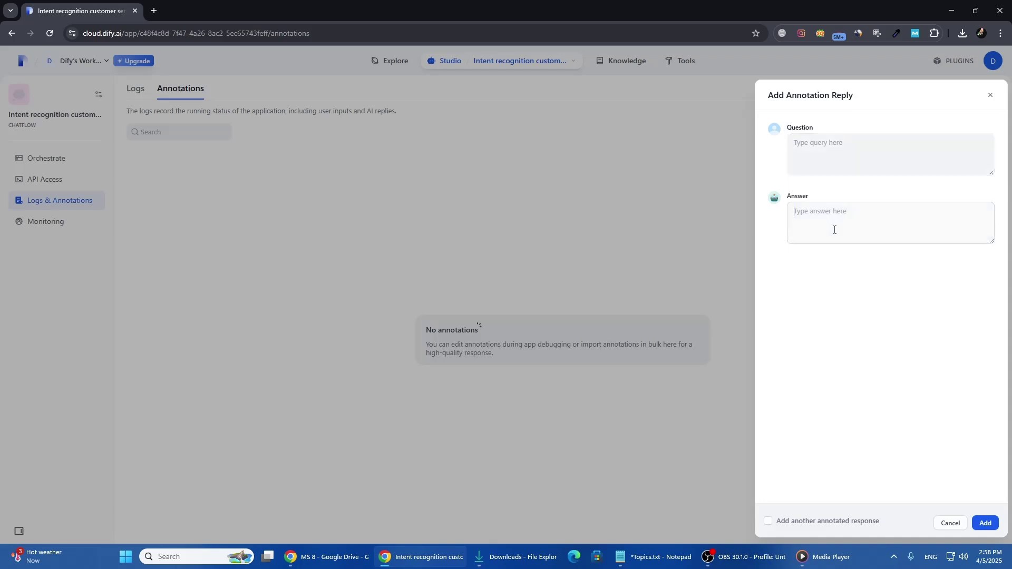
click(948, 524)
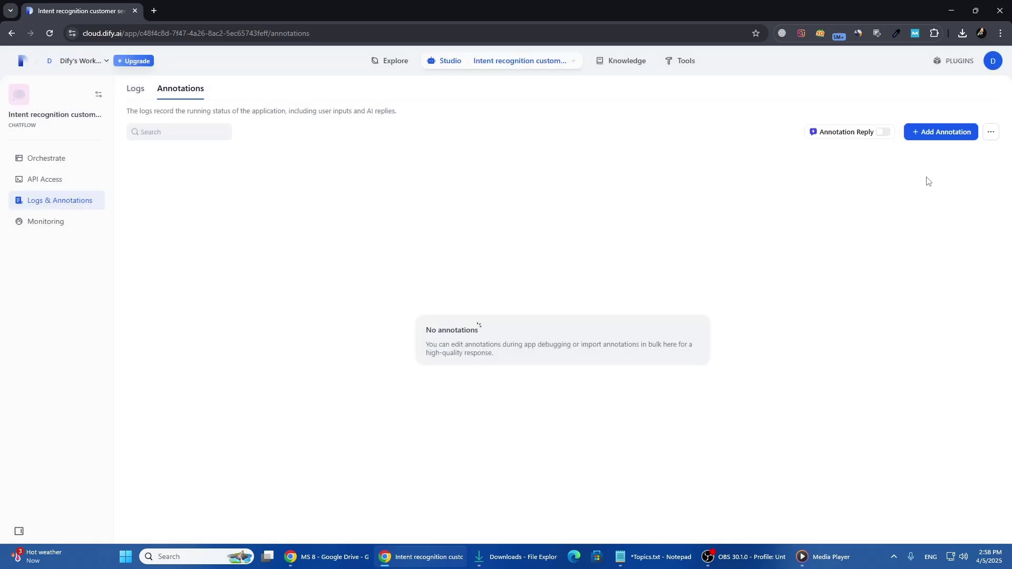
click(885, 132)
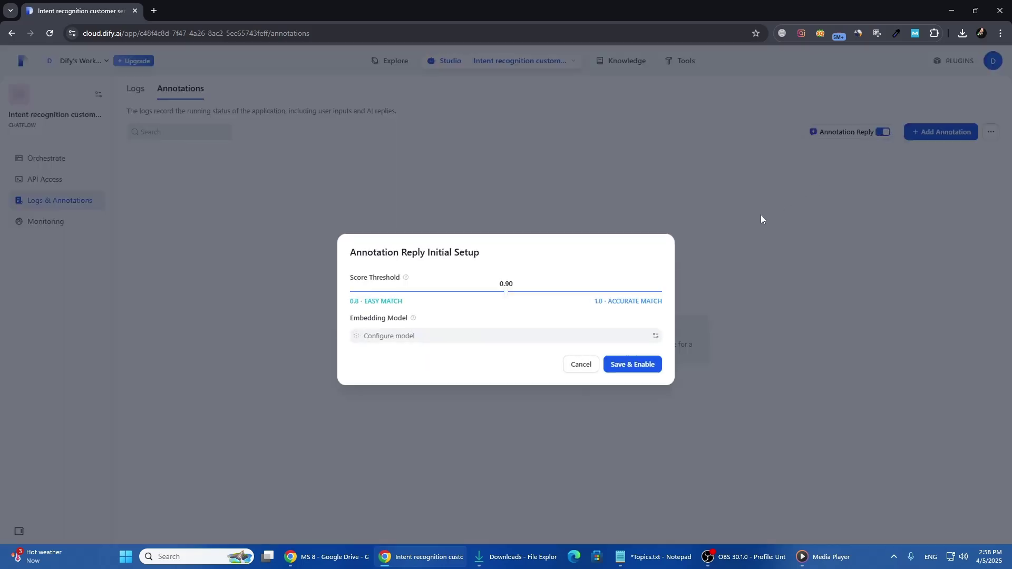
click(584, 366)
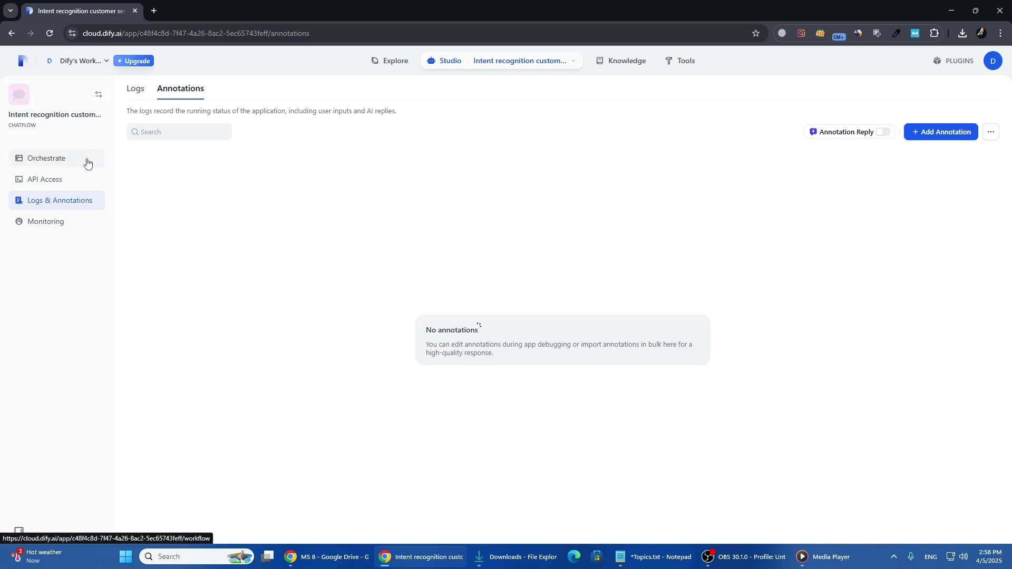
Open the chatflow's Monitoring page and examine its public URL, service API details and analysis charts
click(83, 221)
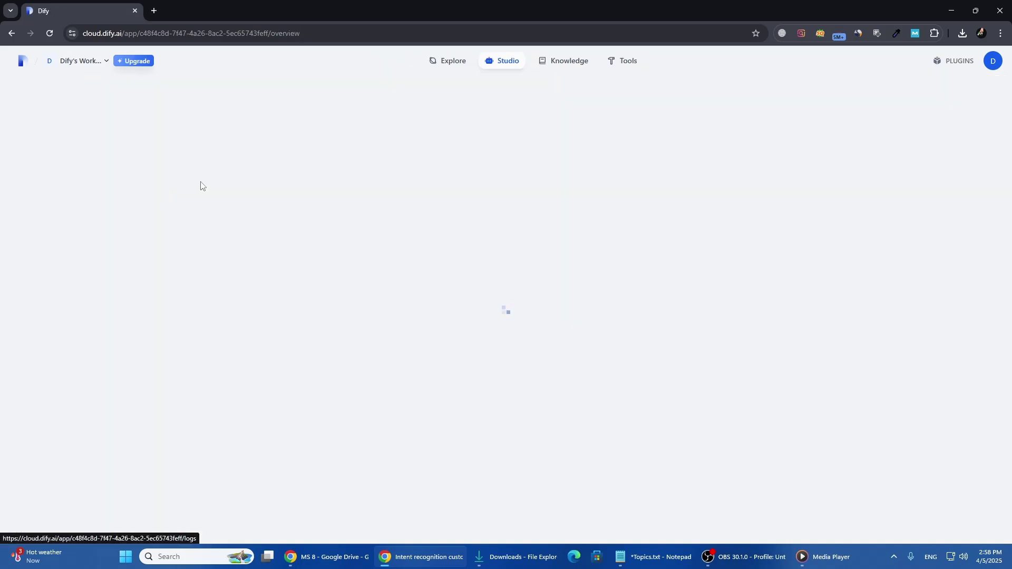
scroll(477, 258, down, 2)
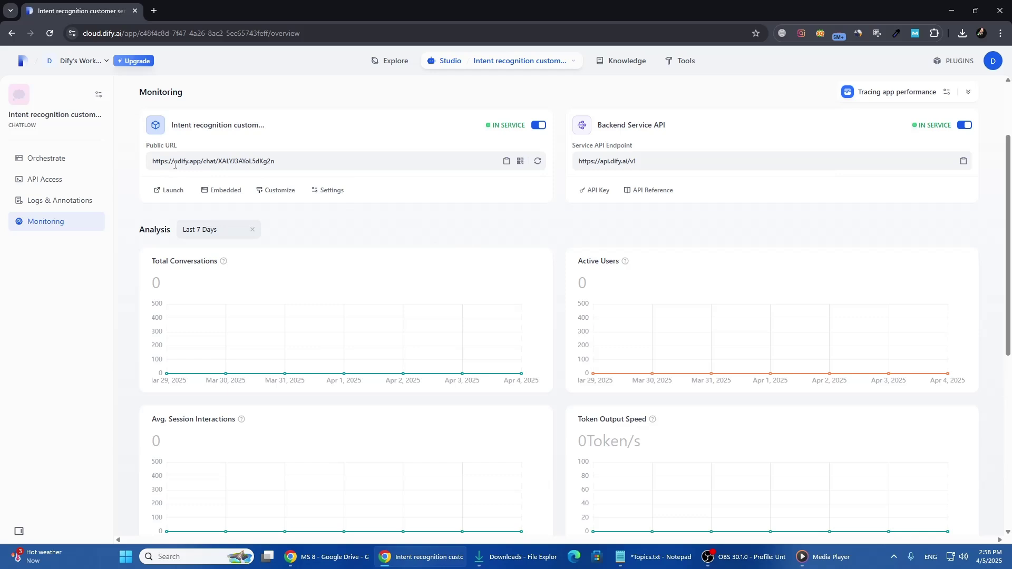
scroll(393, 198, down, 6)
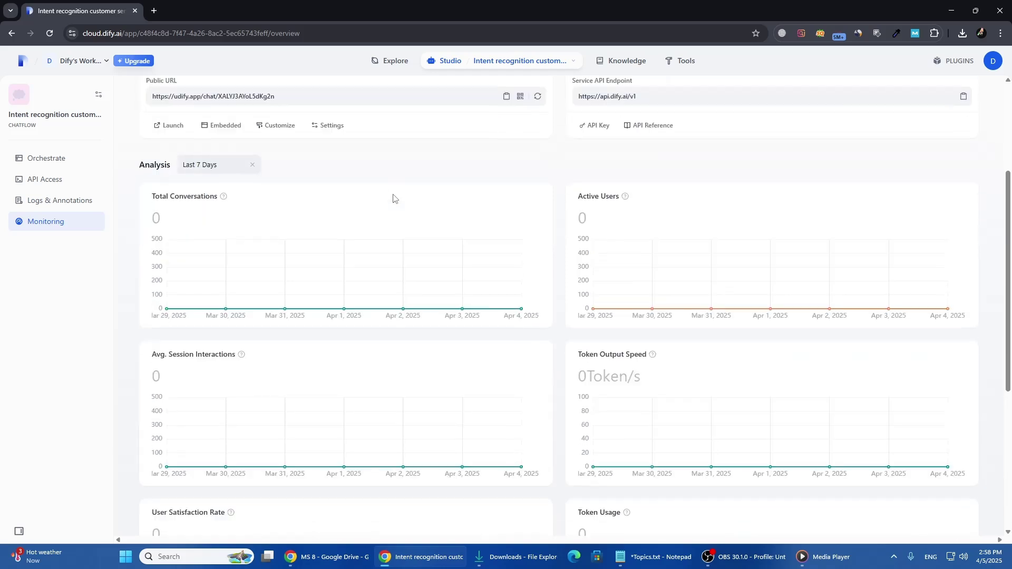
scroll(392, 198, down, 1)
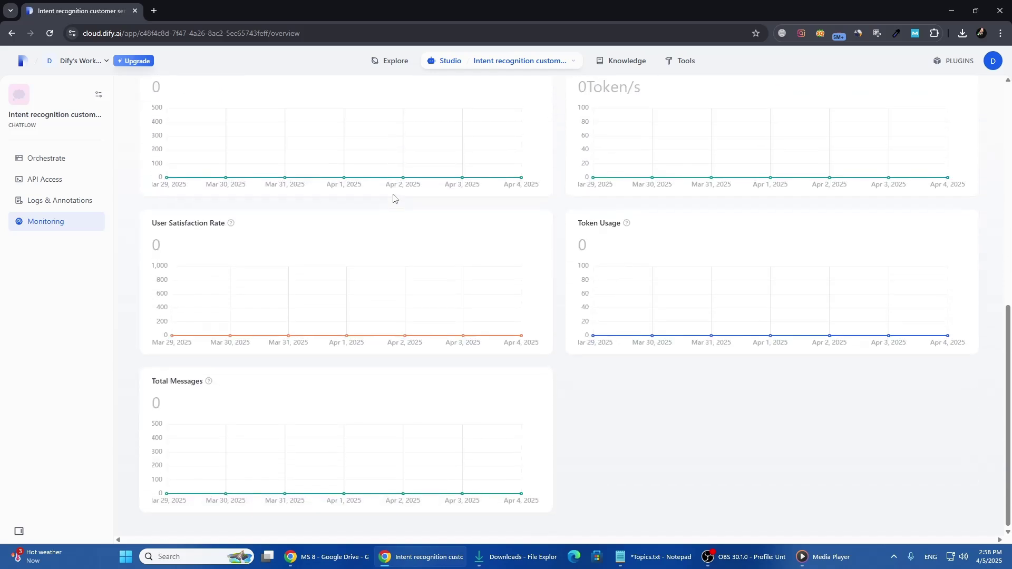
scroll(402, 367, up, 7)
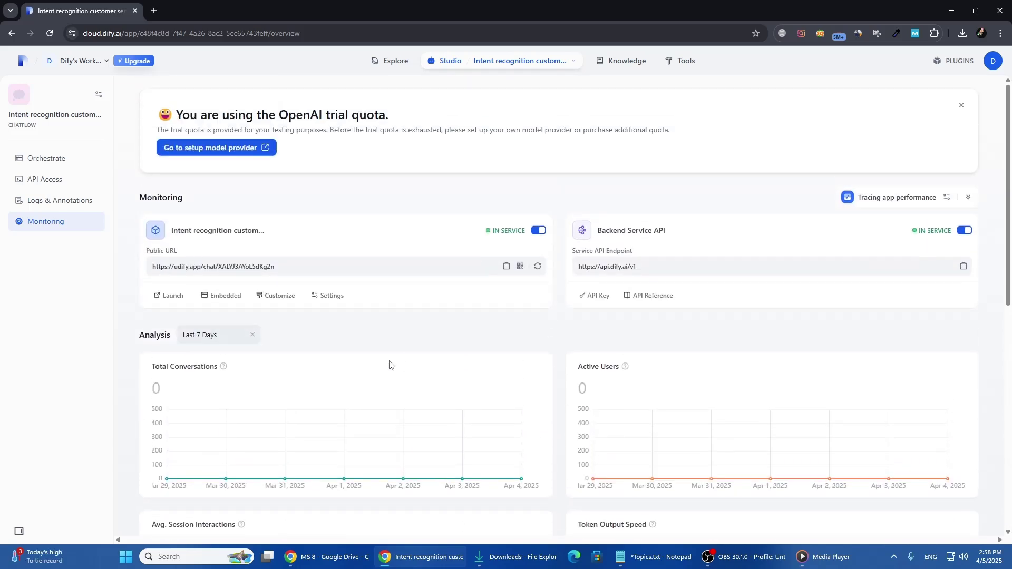
key(ctrl+a)
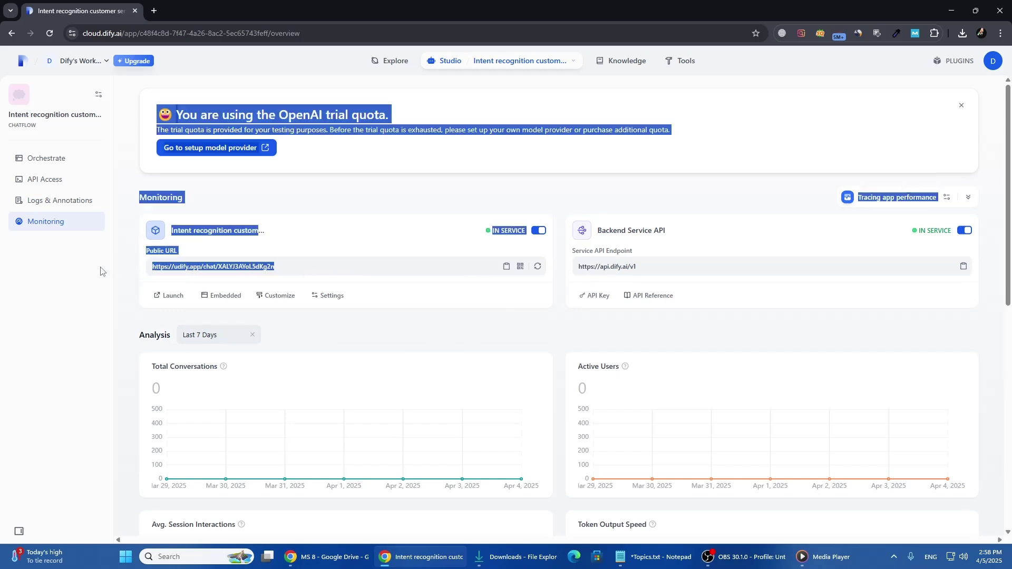
click(128, 306)
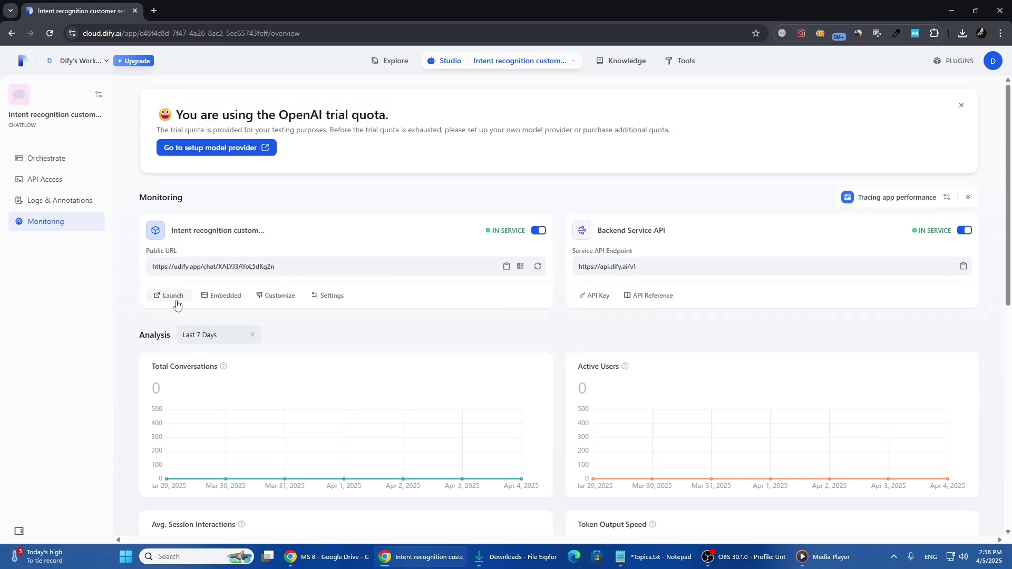
View the Web App Settings without saving changes, then open the web app's customization options
click(337, 298)
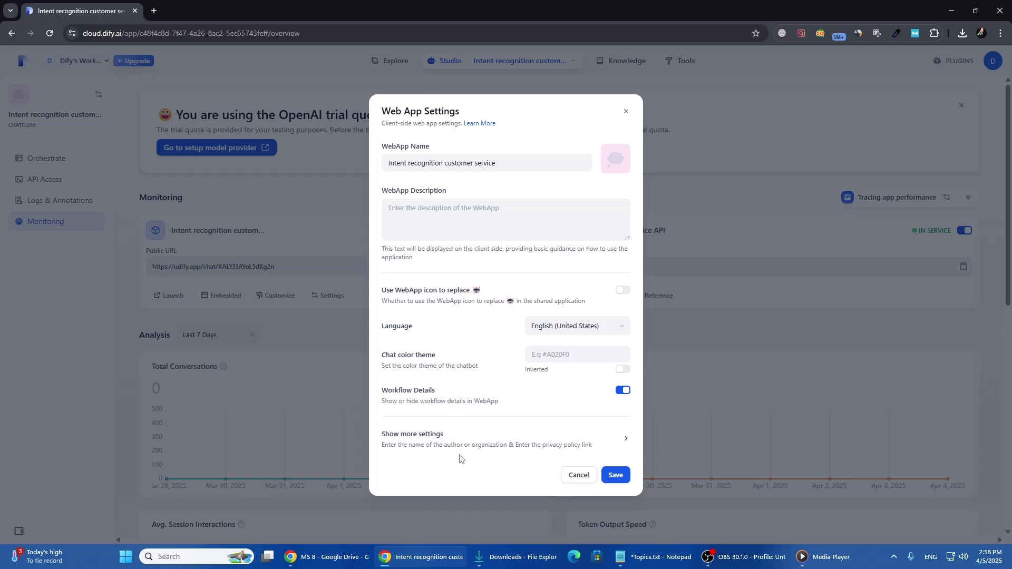
click(584, 475)
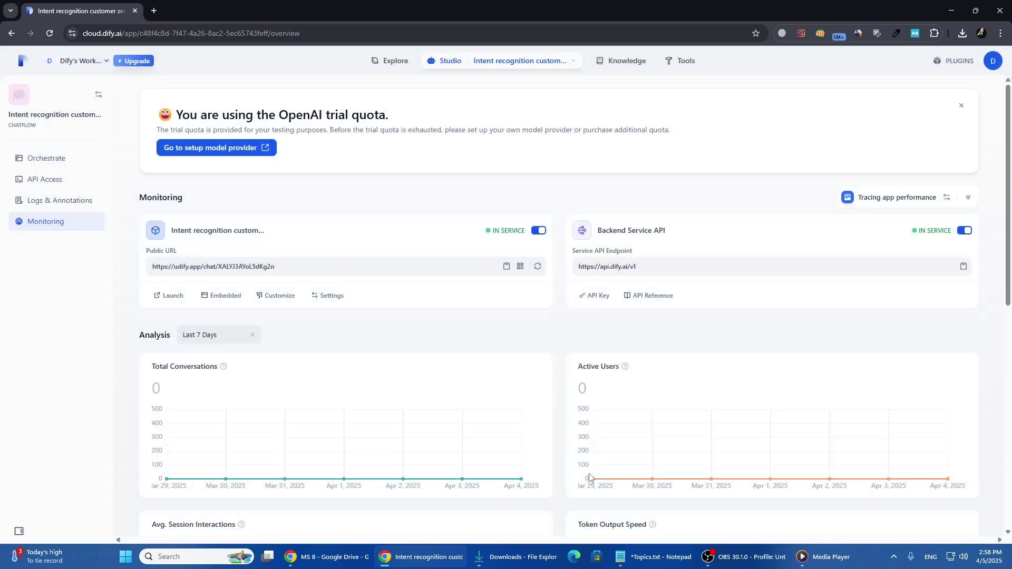
click(284, 299)
Open the Explore page and browse the recommended app templates
click(376, 62)
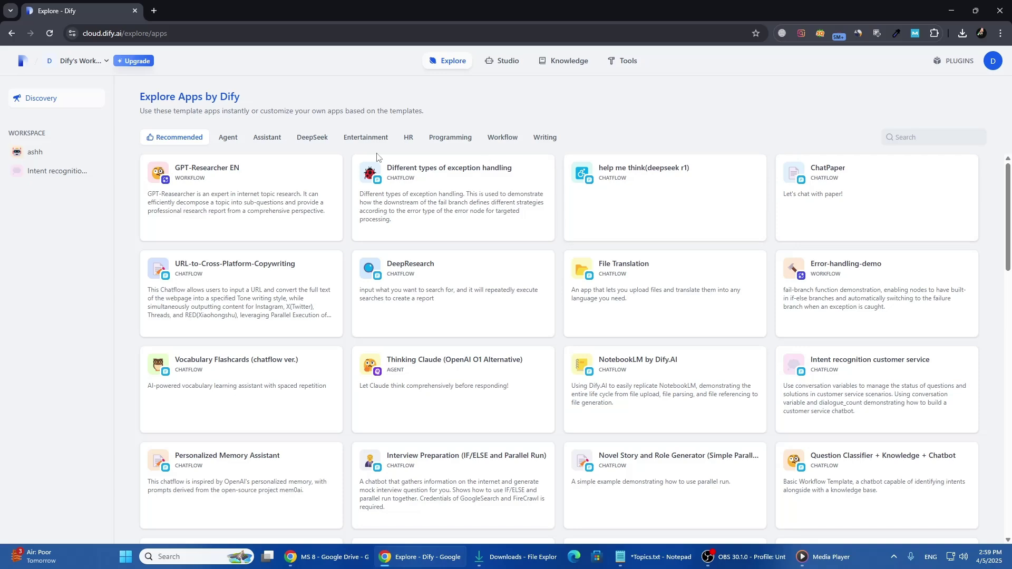
scroll(527, 226, down, 3)
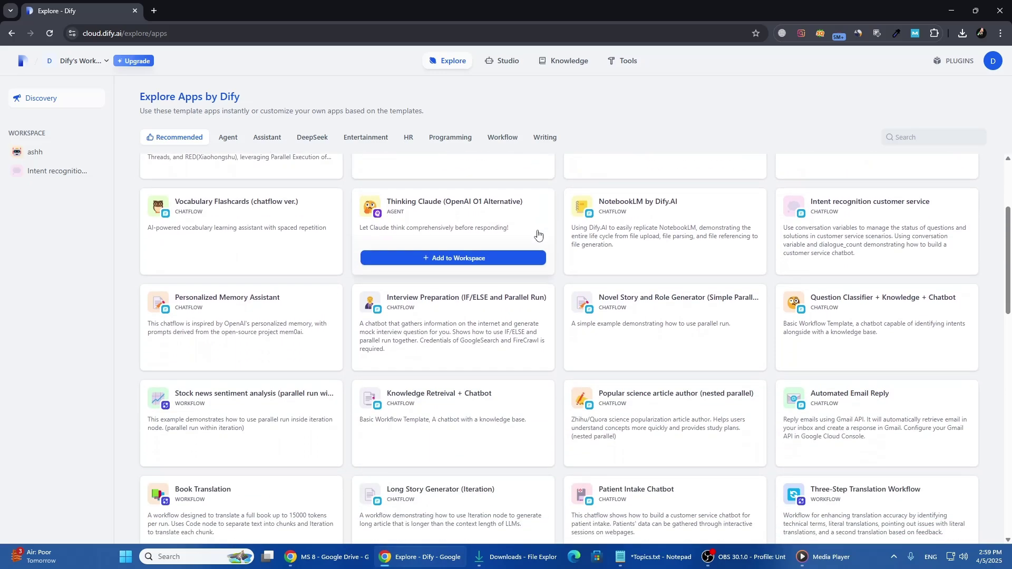
scroll(538, 232, down, 5)
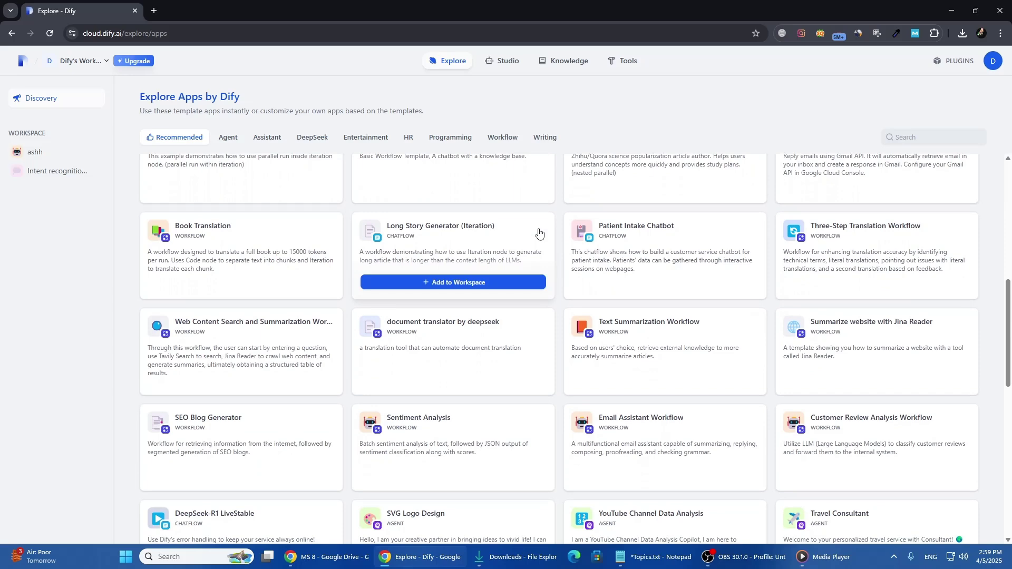
scroll(539, 232, down, 6)
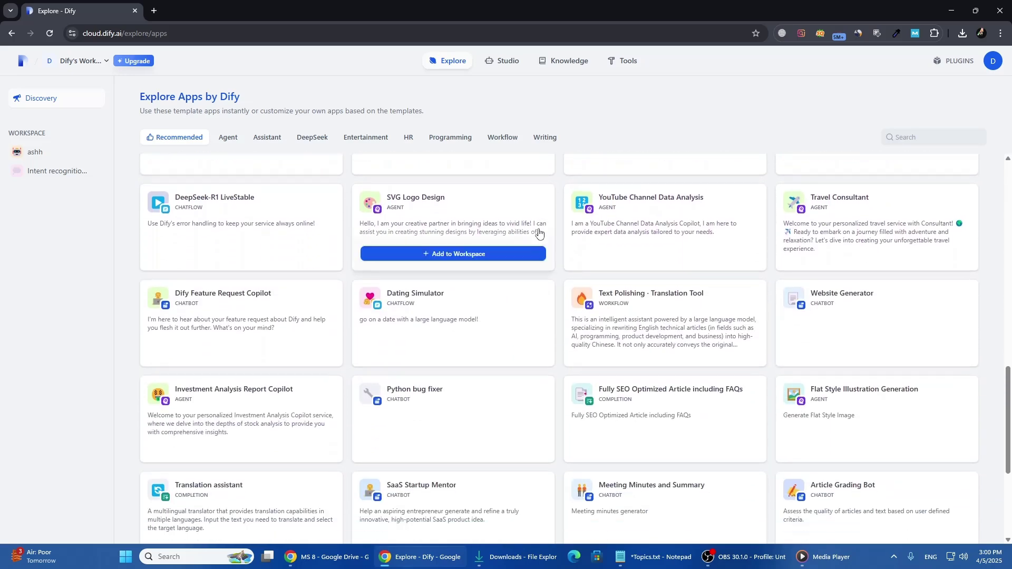
scroll(536, 231, down, 4)
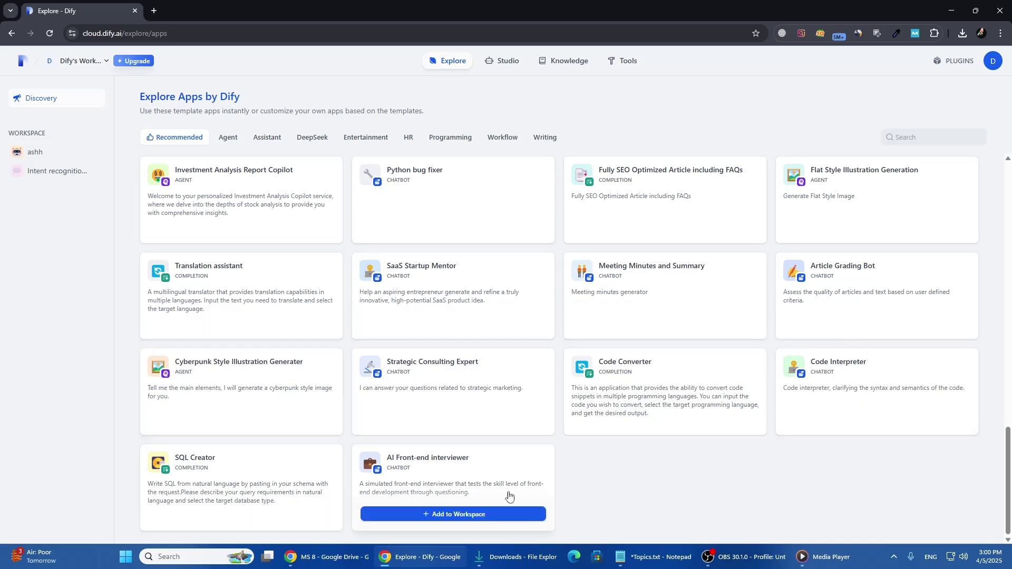
scroll(447, 490, up, 4)
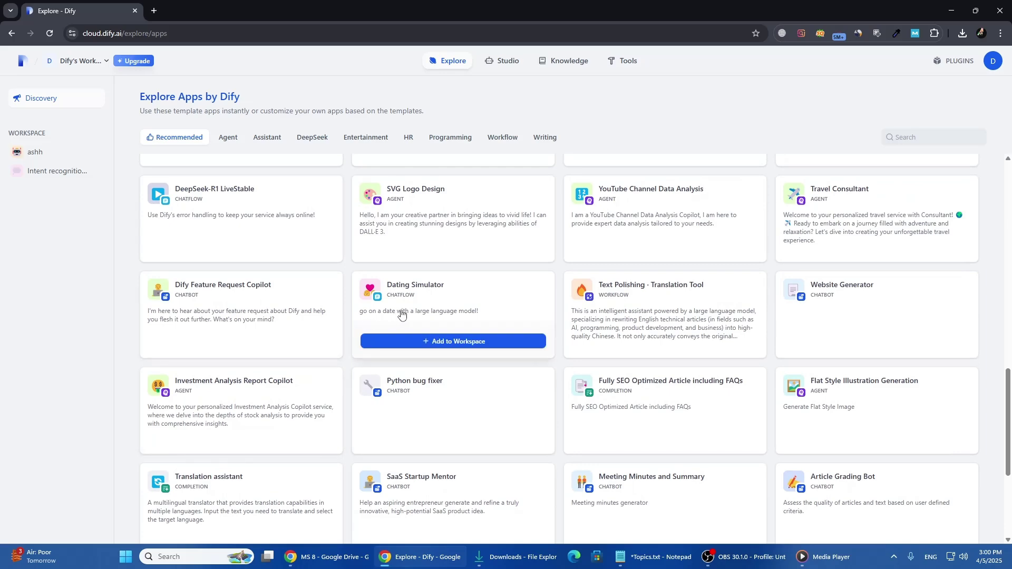
scroll(409, 323, up, 3)
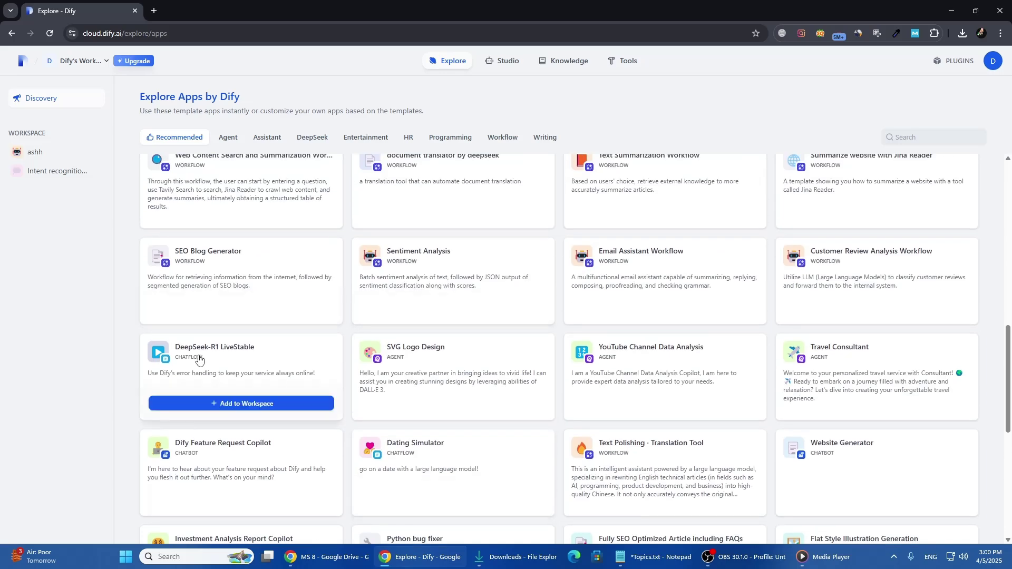
Create an app from the DeepSeek-R1 LiveStable template with its default name, and skip installing the suggested plugins
click(197, 403)
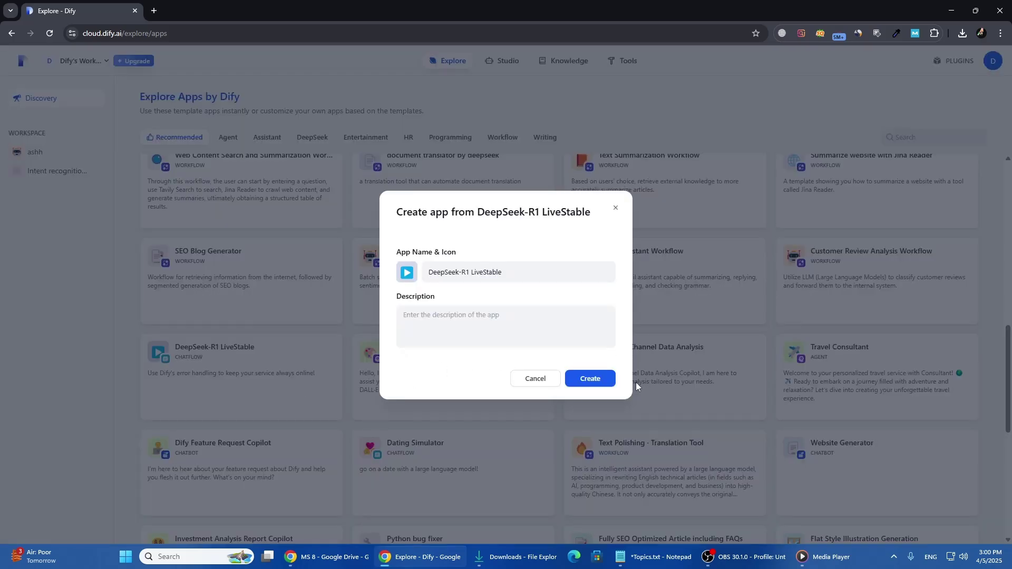
click(595, 382)
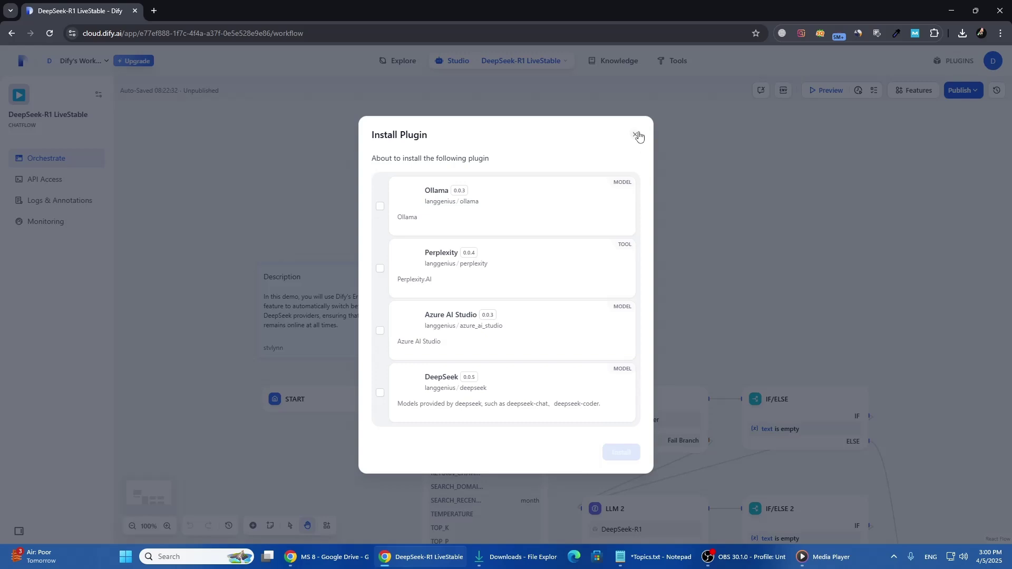
click(635, 135)
scroll(654, 301, down, 5)
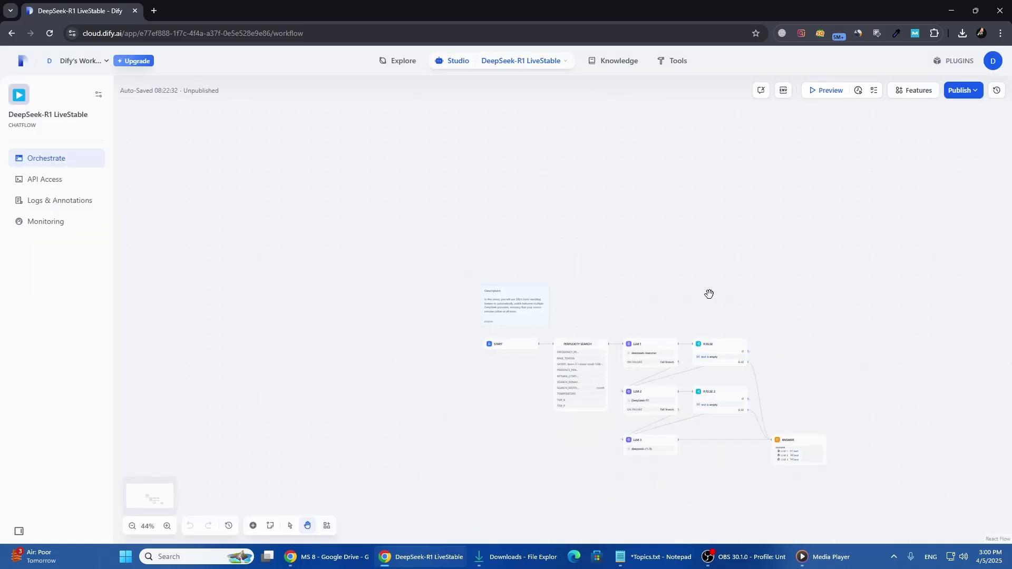
drag(706, 293, 648, 289)
Open the Knowledge section and read the Create Knowledge description about importing text data
click(624, 62)
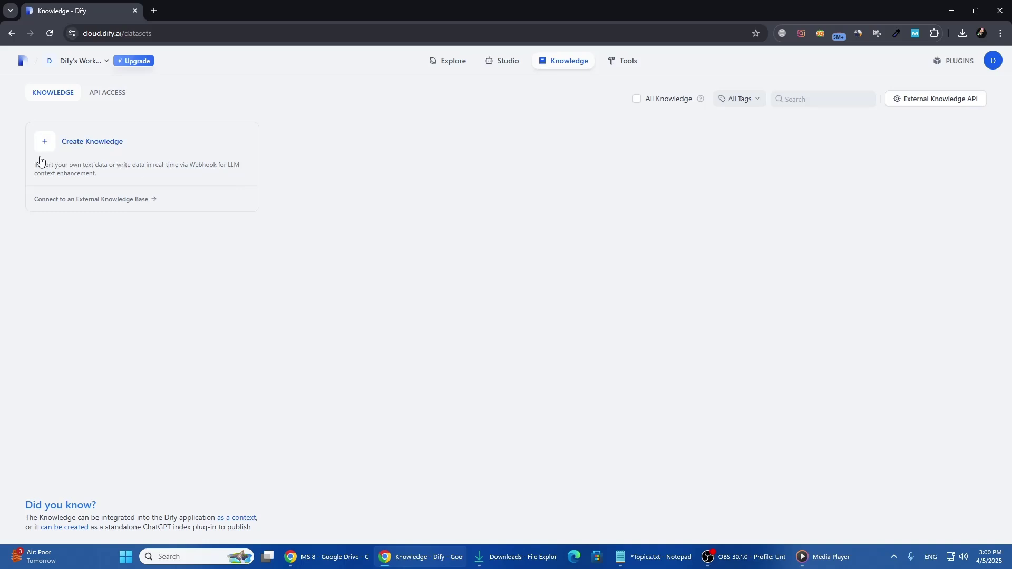
drag(33, 164, 108, 174)
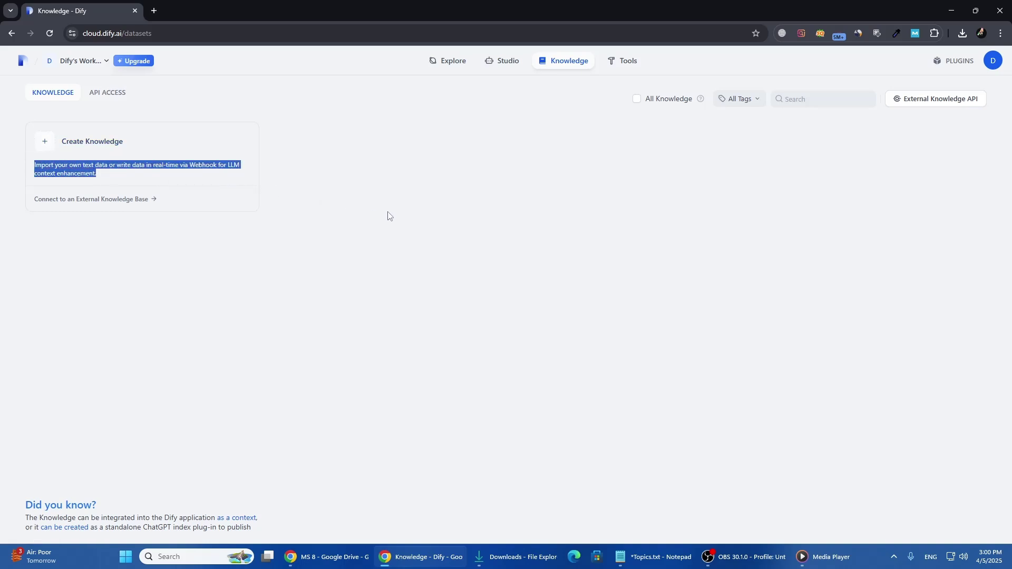
click(354, 214)
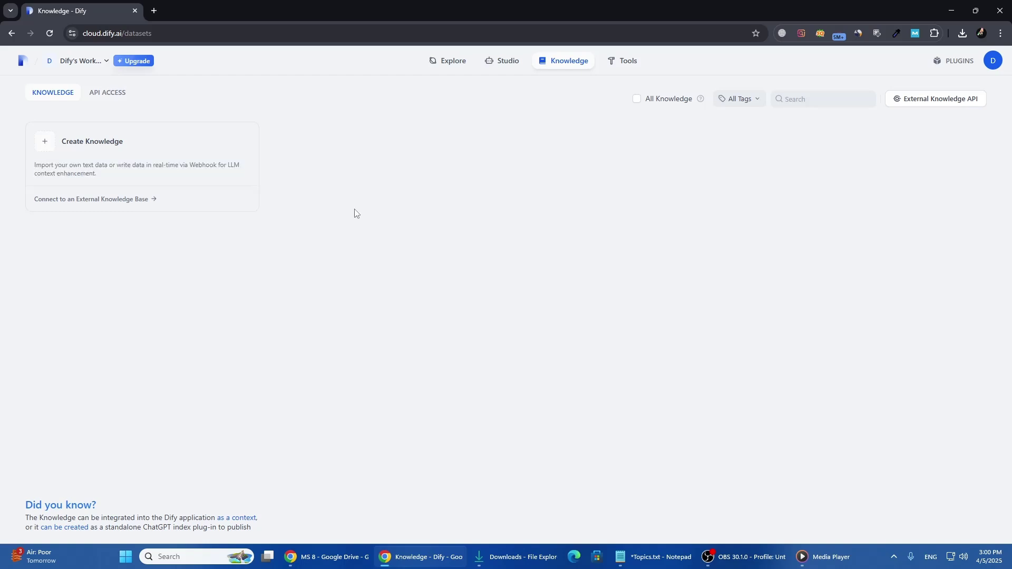
View the data source options for creating a new knowledge base, and return to the Knowledge overview without importing anything
click(88, 142)
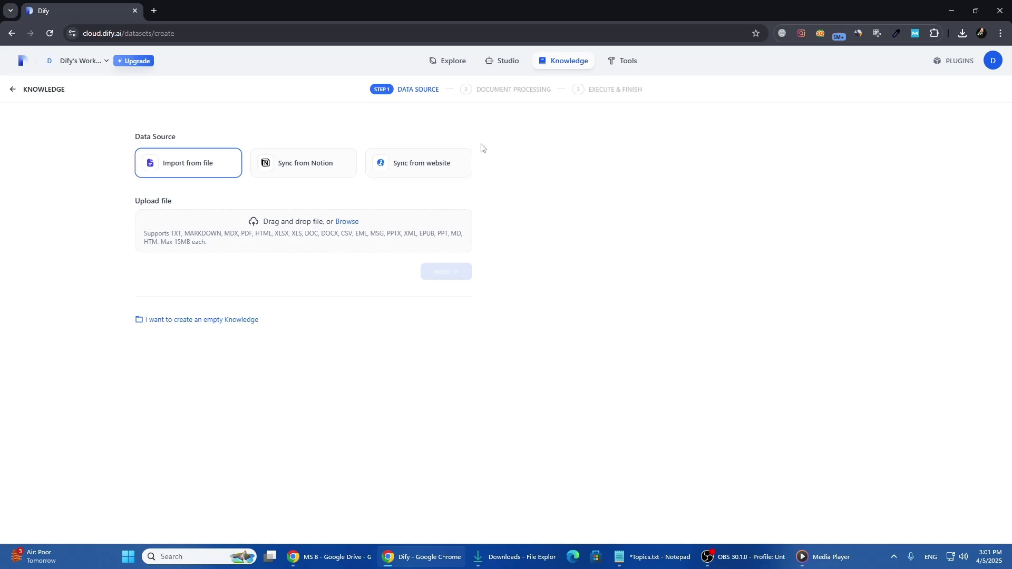
click(17, 92)
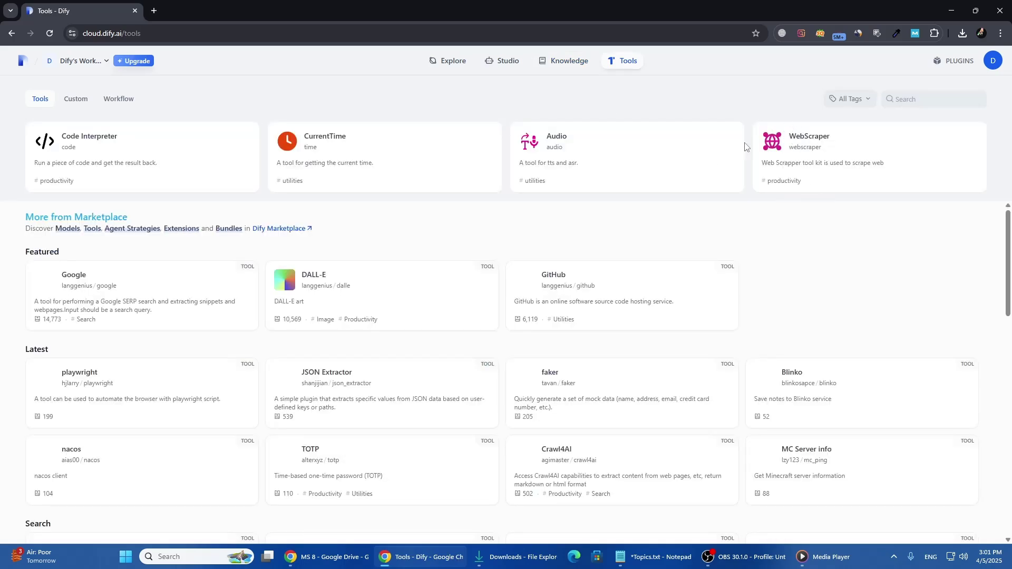
Open the Tools page and browse the marketplace tools from Featured through Communication without installing any
mouse_move(642, 283)
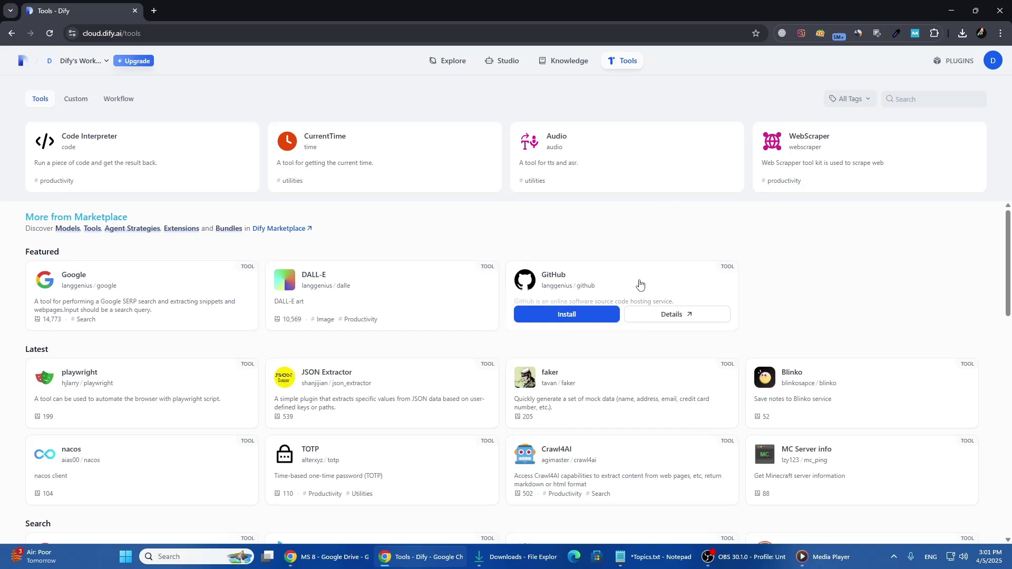
scroll(633, 290, down, 4)
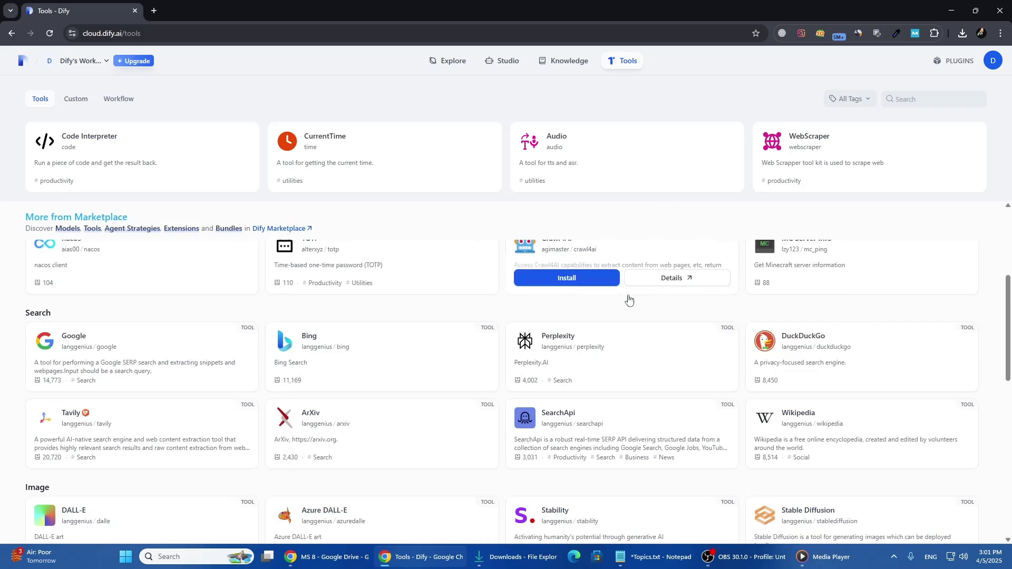
scroll(2, 317, down, 5)
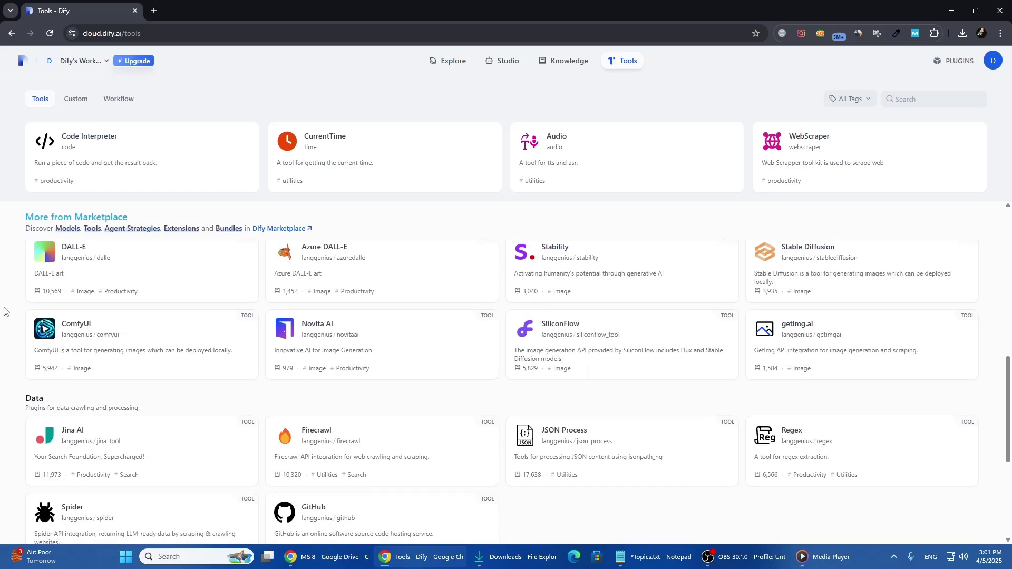
scroll(26, 298, down, 4)
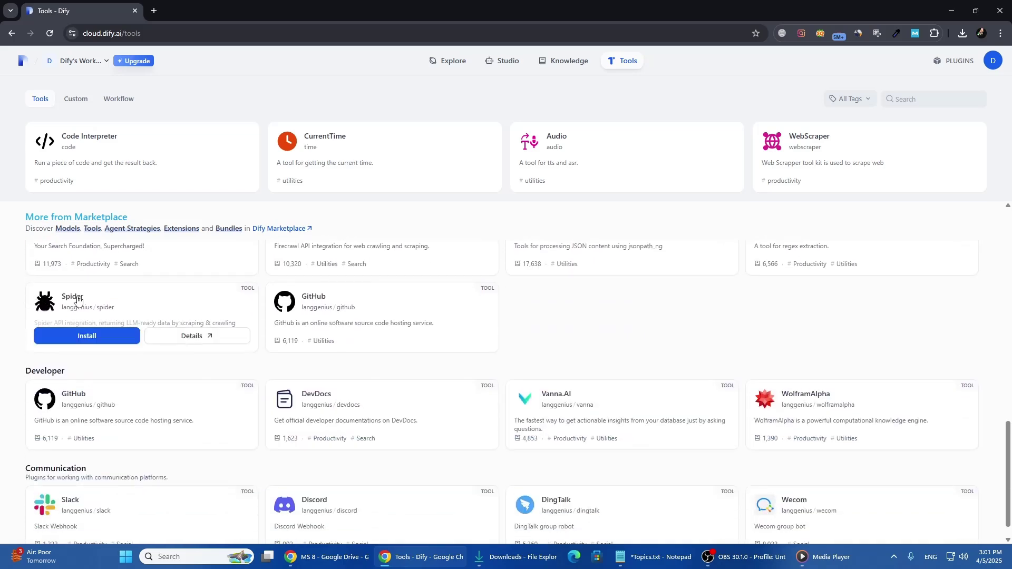
scroll(953, 333, down, 1)
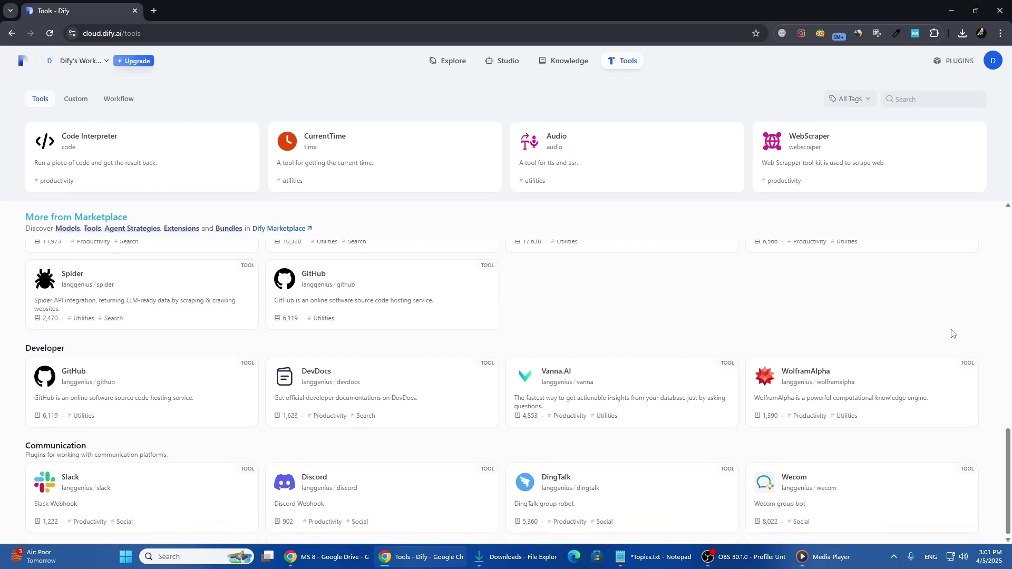
scroll(953, 333, up, 10)
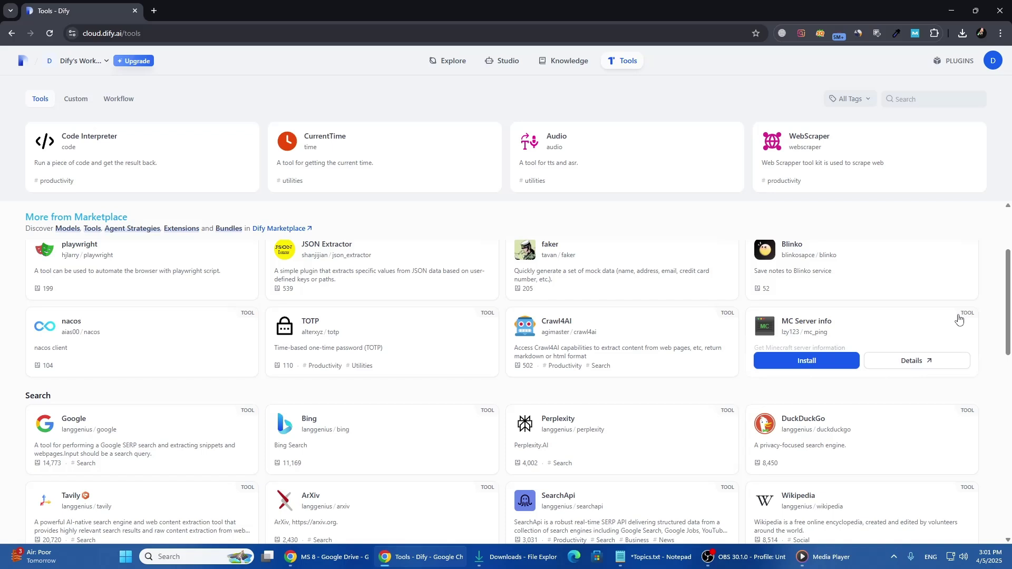
scroll(959, 318, up, 5)
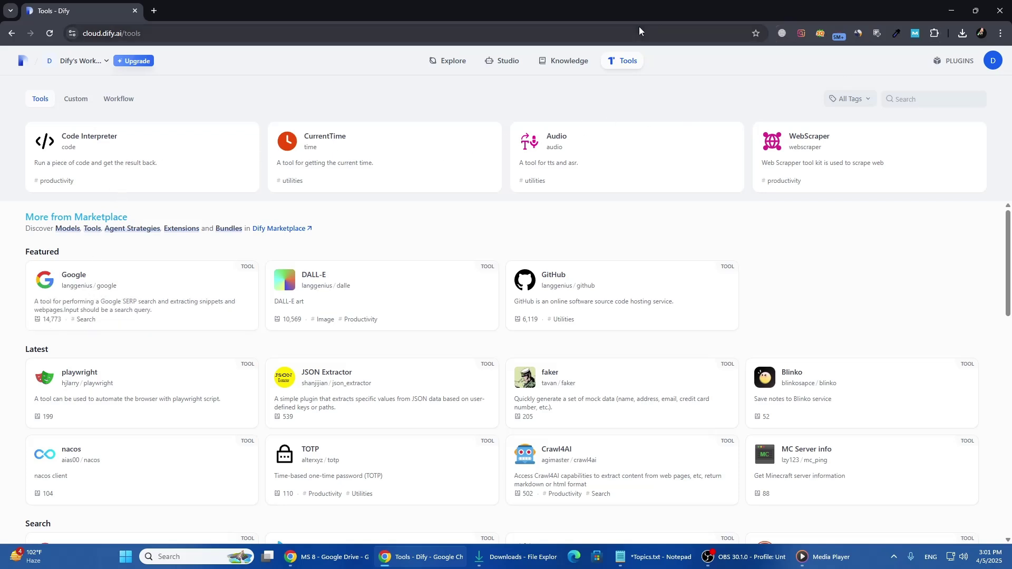
Open the Intent recognition customer service chatflow from Studio and review its web app Features without enabling any
click(514, 63)
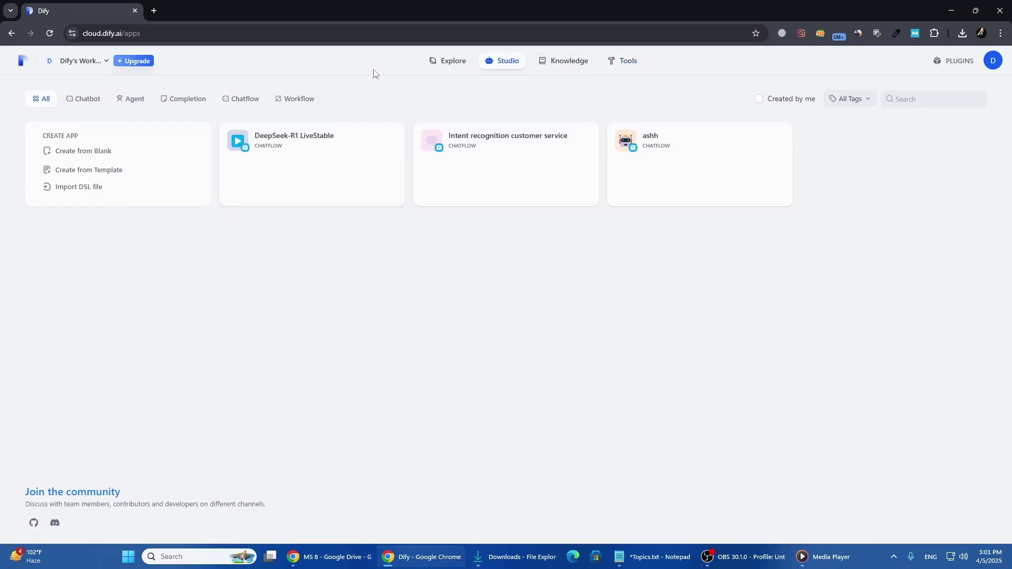
click(470, 165)
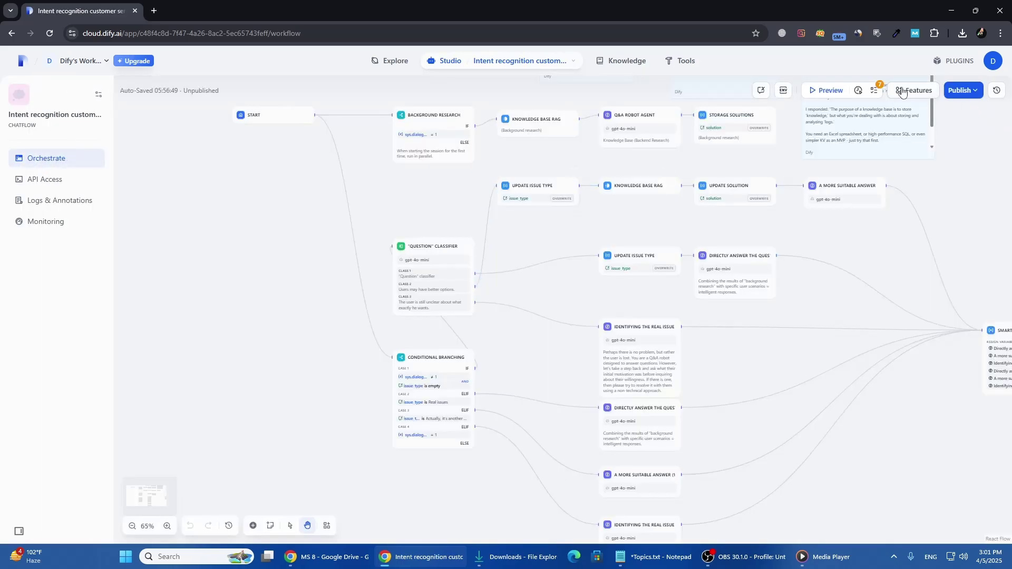
click(902, 90)
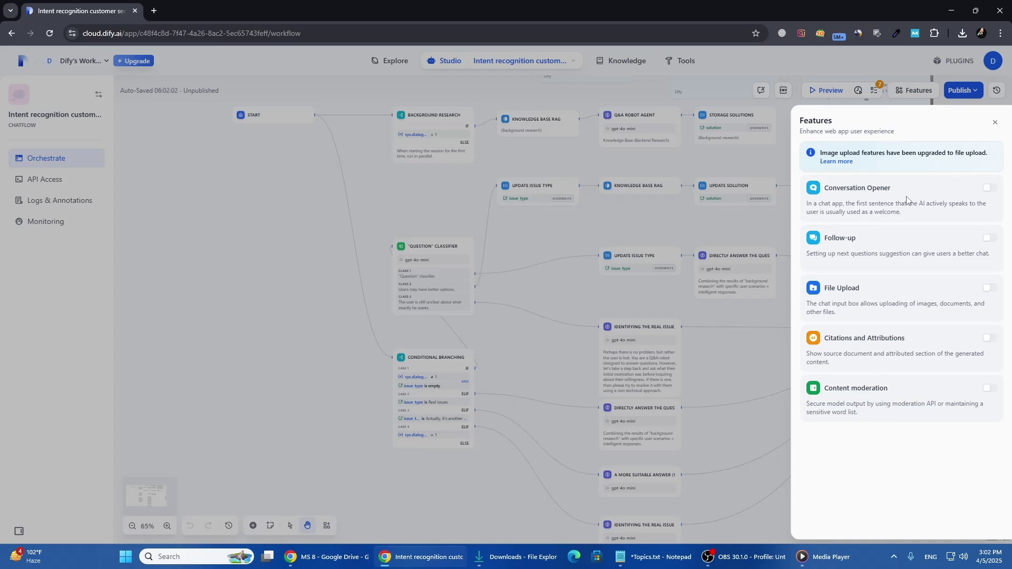
click(994, 123)
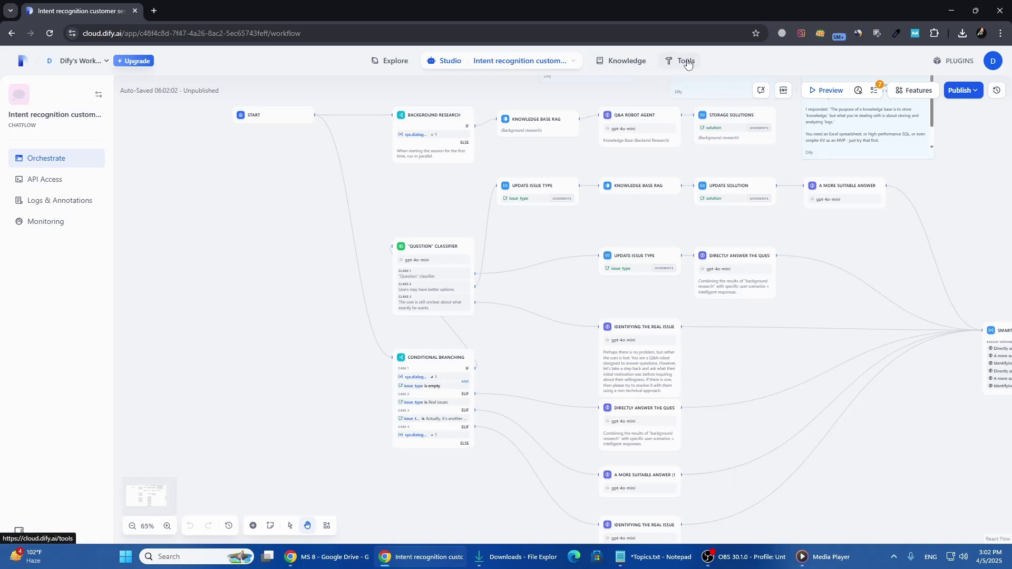
View the chatflow's publishing options without publishing an update
drag(1000, 230, 827, 346)
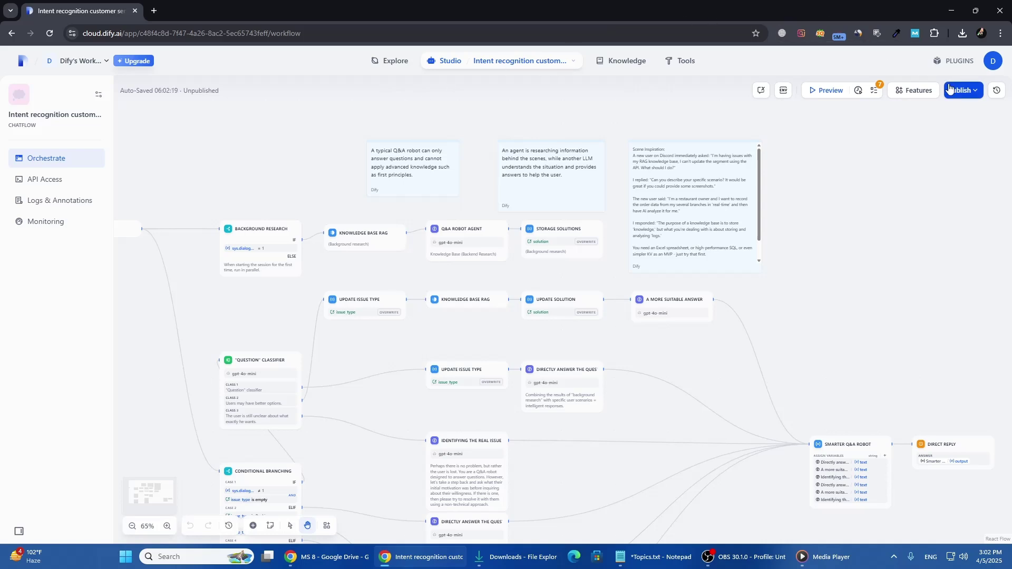
click(965, 91)
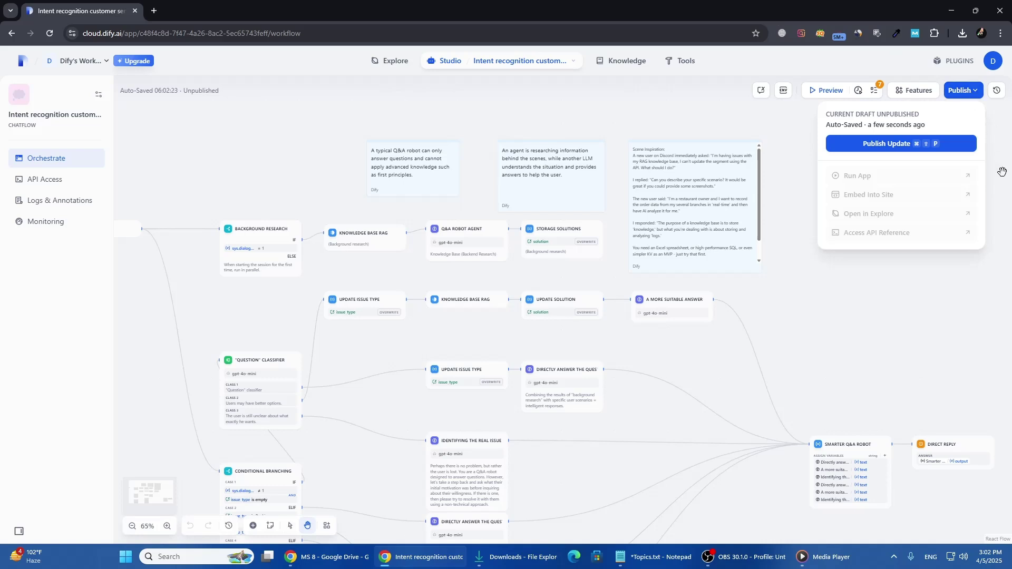
click(989, 308)
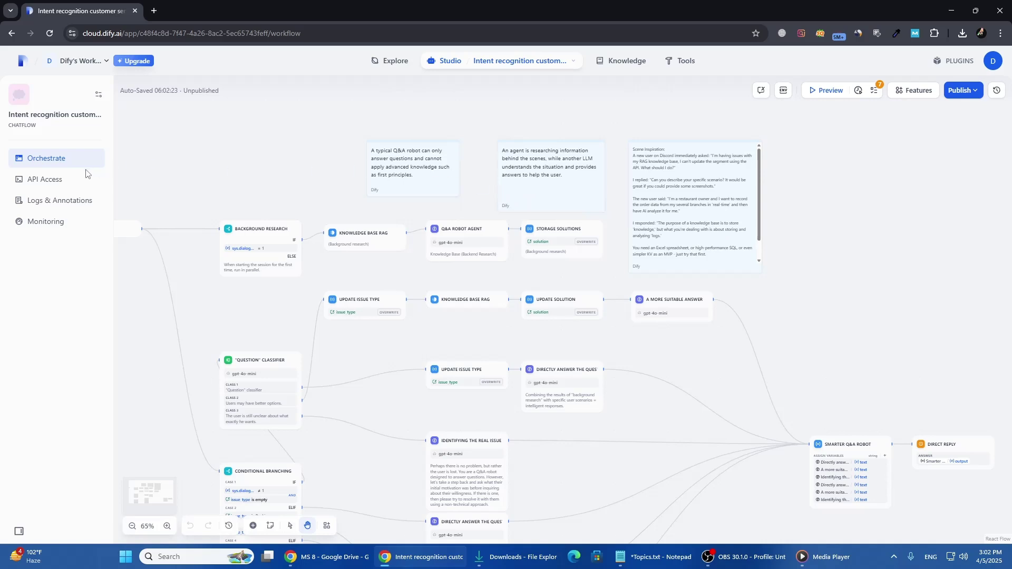
Inspect the Background research node's condition settings, and look over the whole workflow through to the Direct Reply node
click(251, 248)
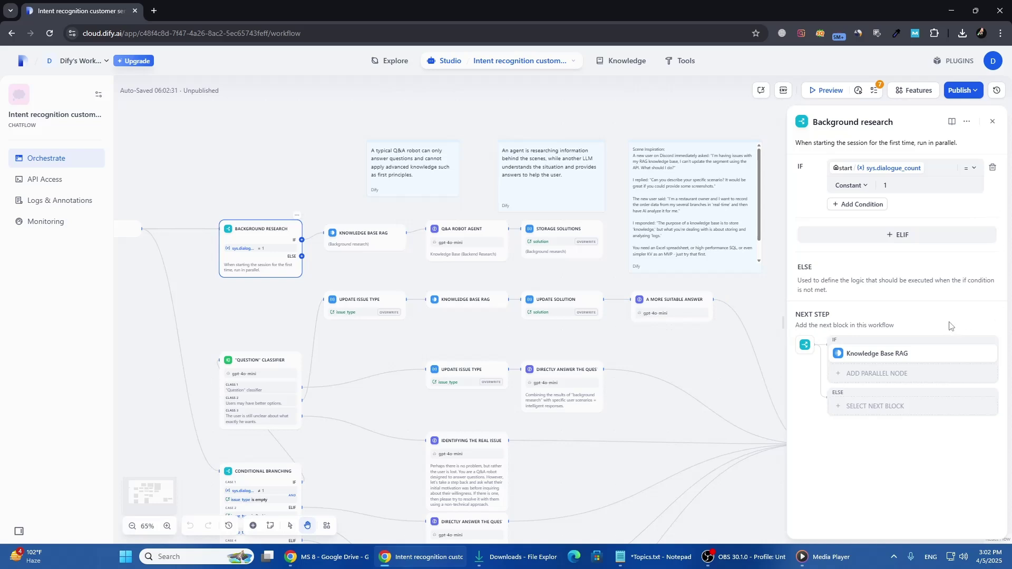
click(993, 122)
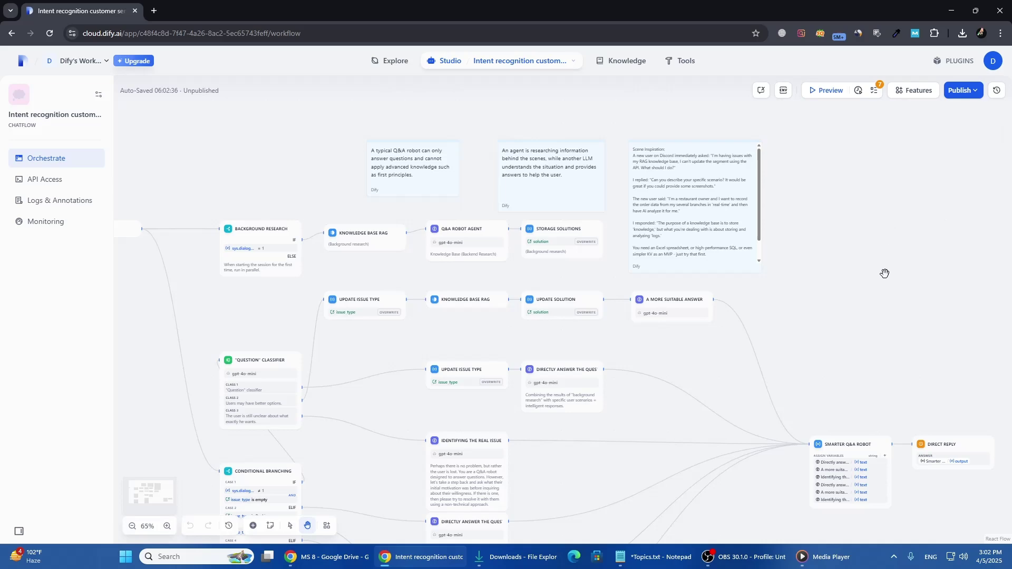
scroll(884, 273, down, 5)
scroll(780, 284, up, 4)
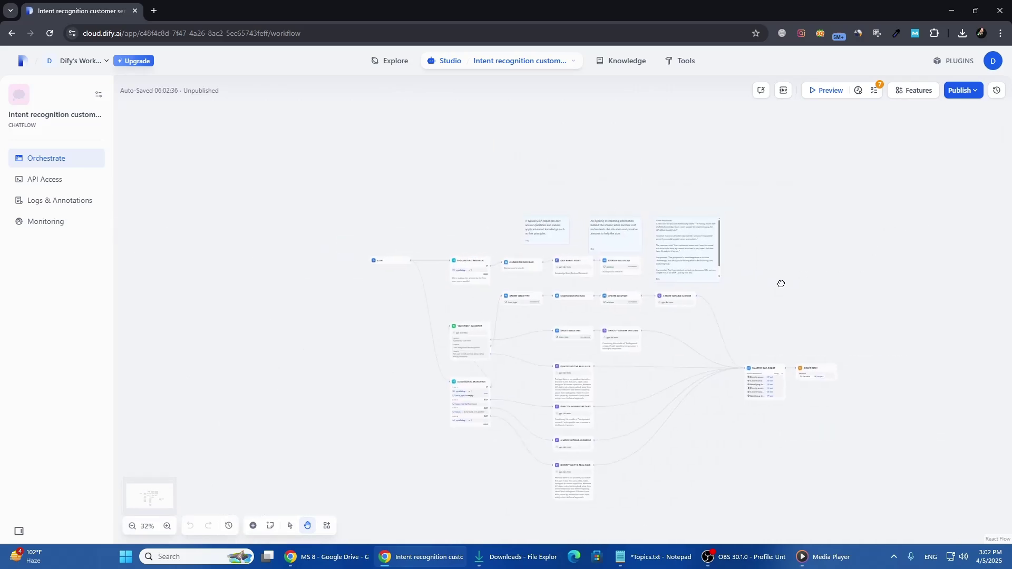
drag(765, 293, 586, 233)
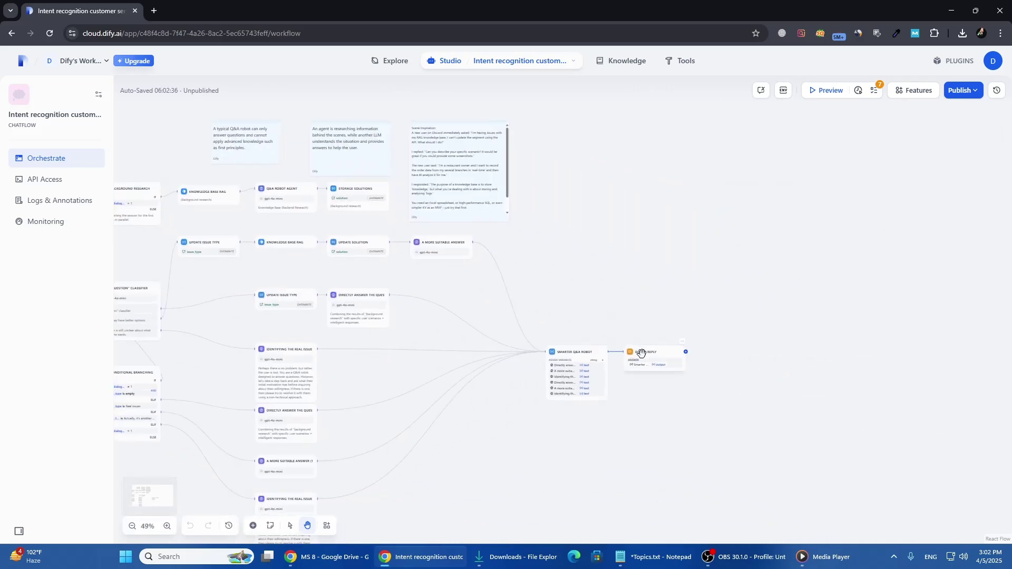